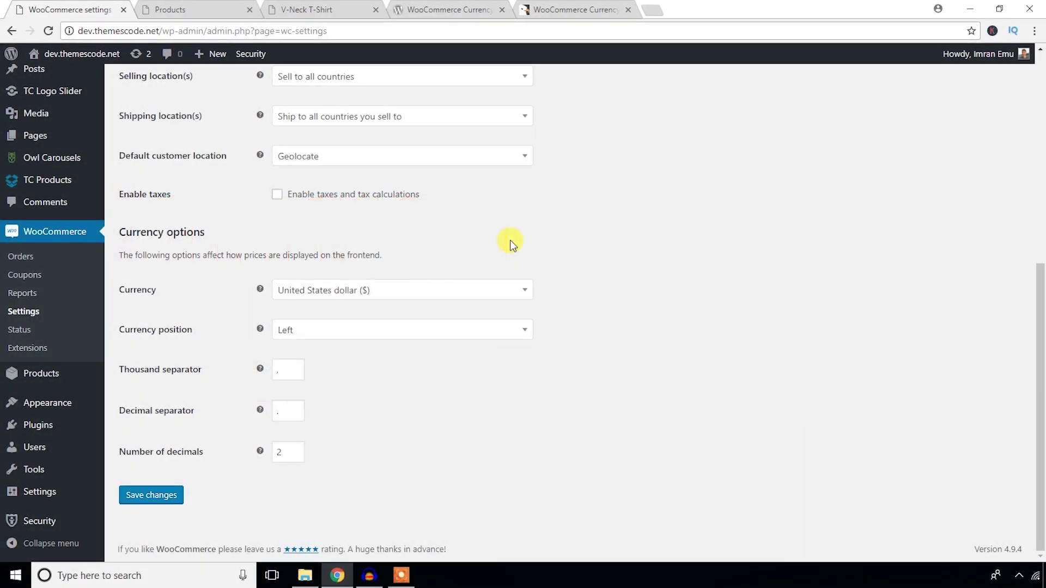
# - Copy the WooCommerce Currency Switcher plugin title on WordPress.org and return to WooCommerce settings
pyautogui.click(468, 9)
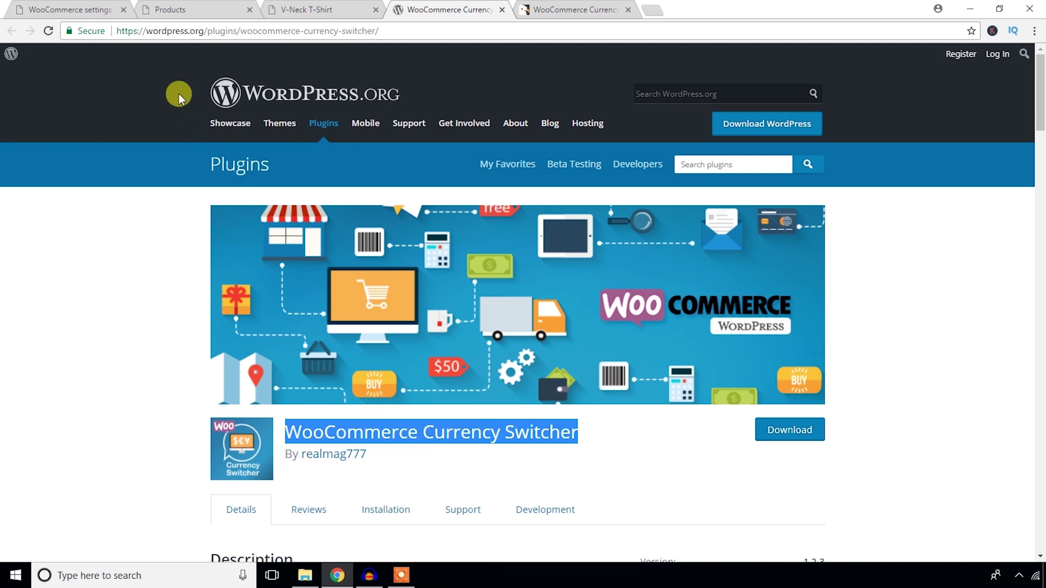
pyautogui.rightClick(511, 433)
pyautogui.click(542, 444)
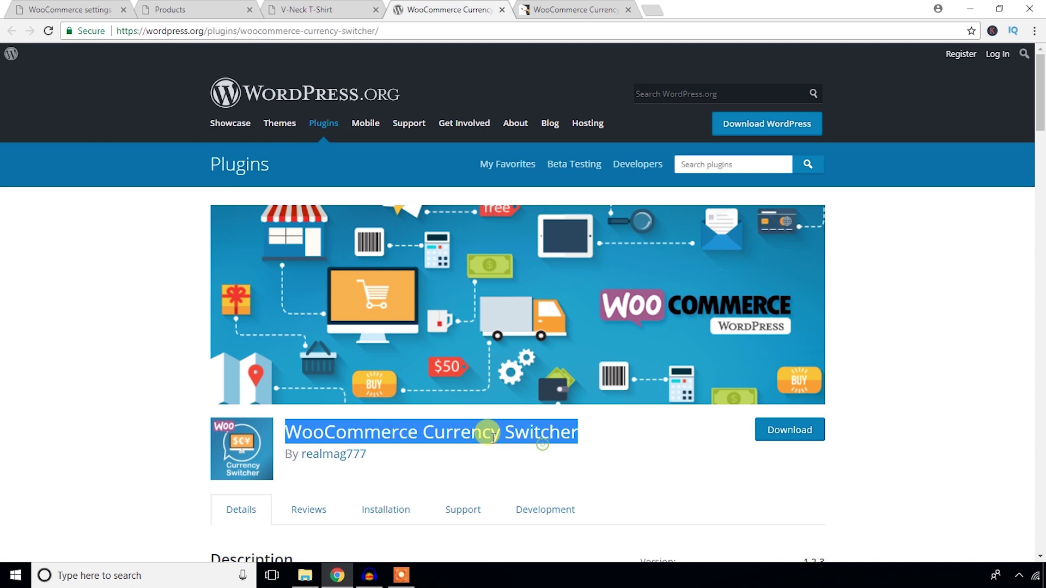
pyautogui.click(65, 9)
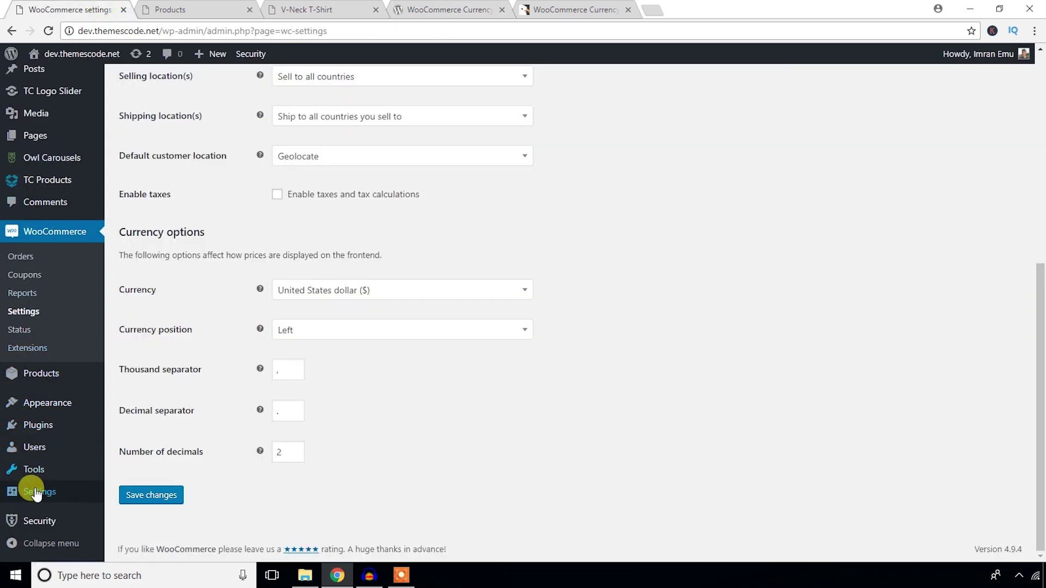
pyautogui.moveTo(38, 424)
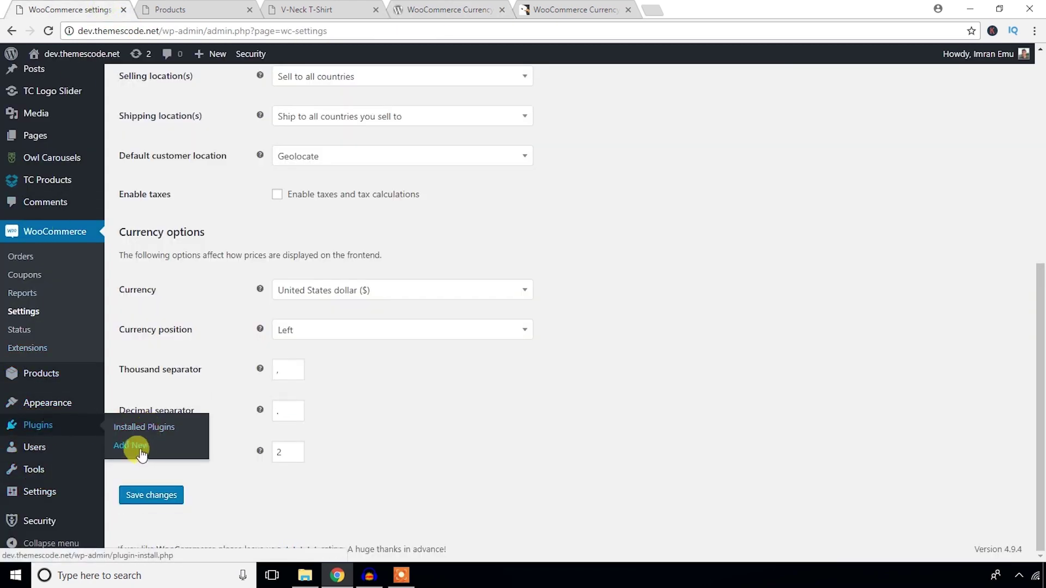
# - Search Add New plugins for the pasted name, then install and activate WooCommerce Currency Switcher
pyautogui.click(136, 448)
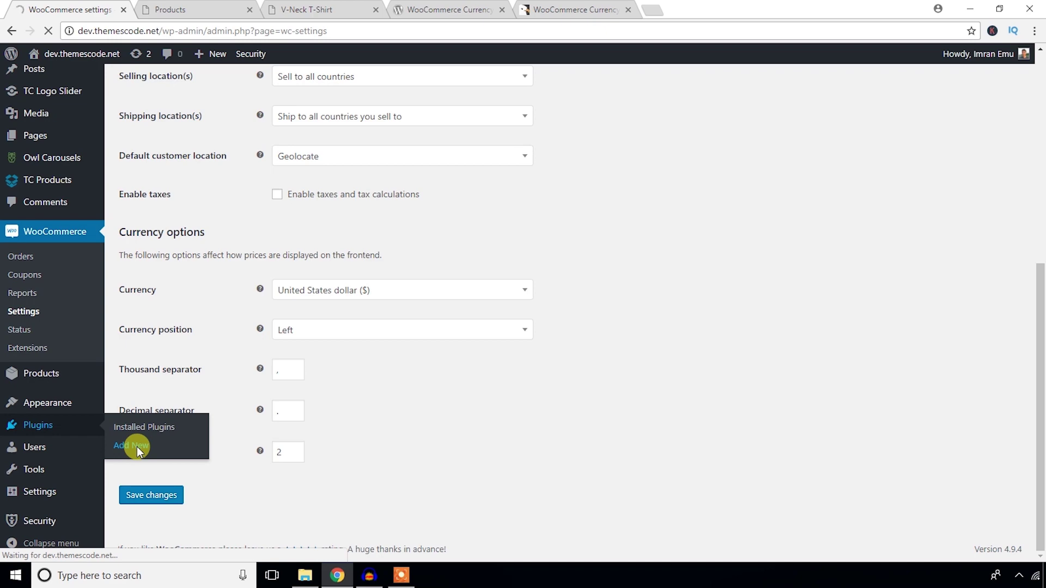
pyautogui.rightClick(842, 124)
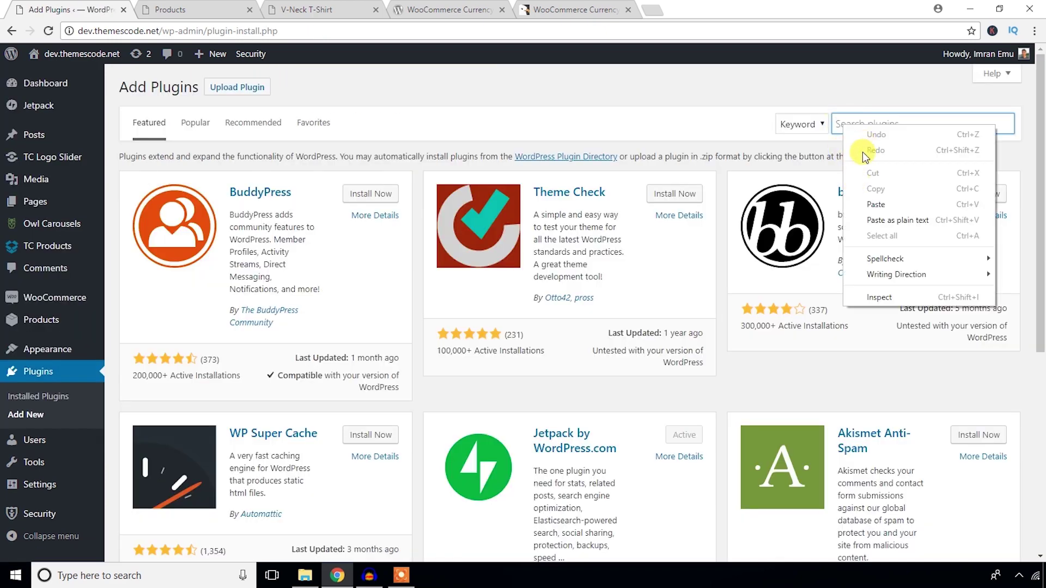
pyautogui.click(897, 219)
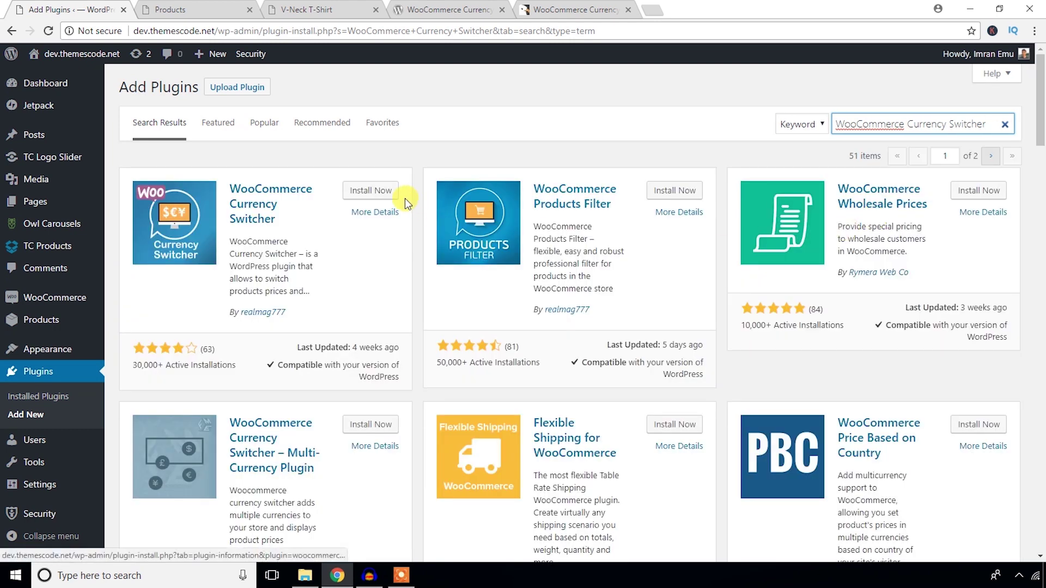
pyautogui.click(371, 190)
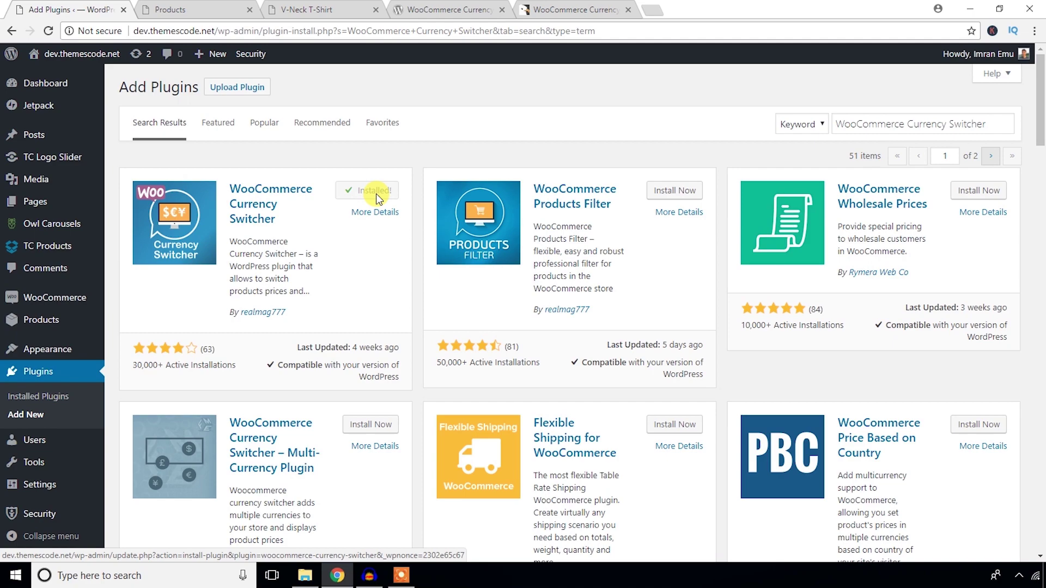
pyautogui.click(377, 191)
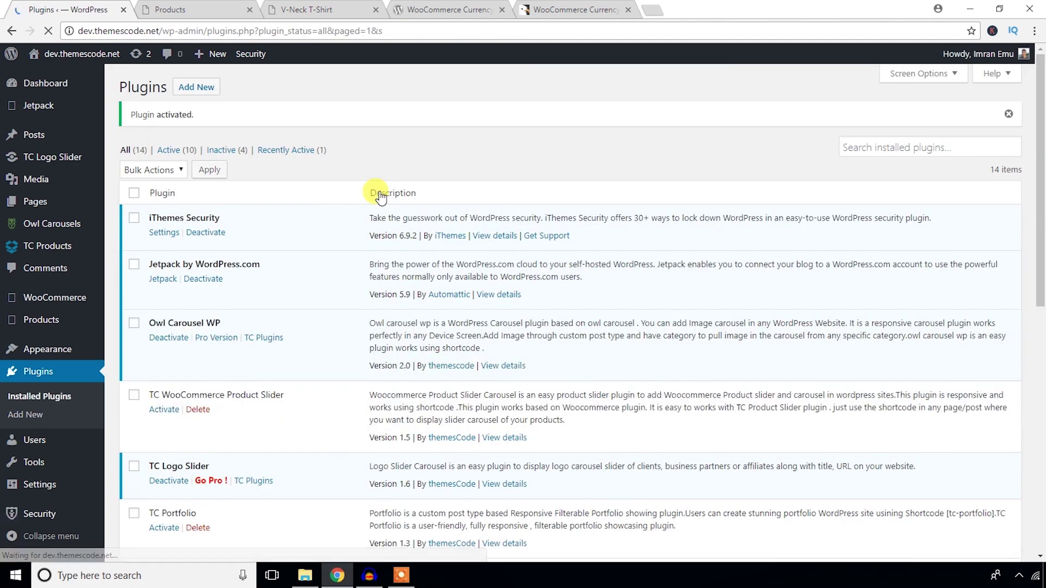
pyautogui.scroll(-5, 287, 237)
pyautogui.scroll(-3, 232, 326)
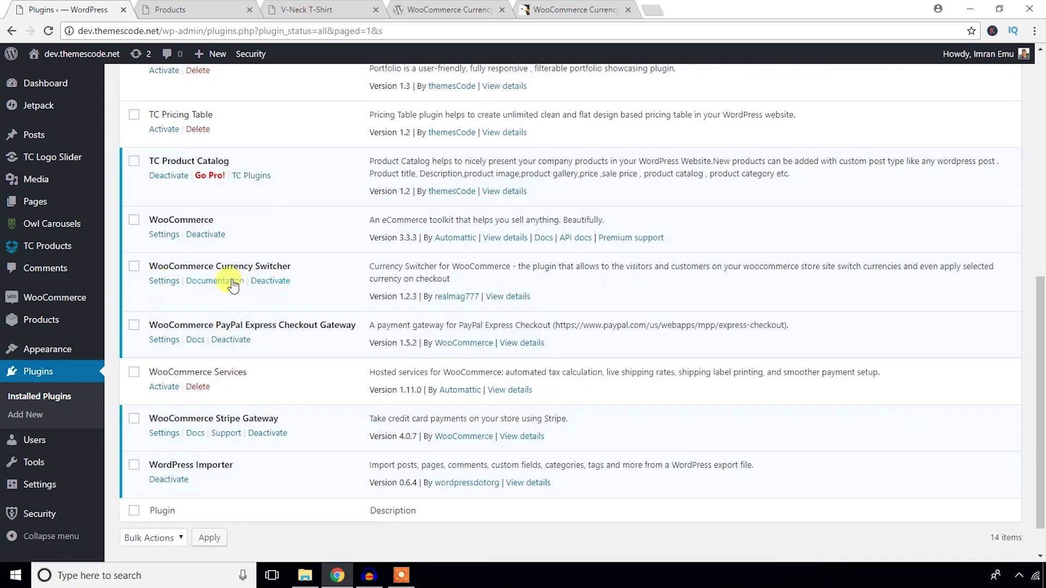
# - In Currency Switcher settings, drag USD below EUR and then back above it
pyautogui.click(164, 281)
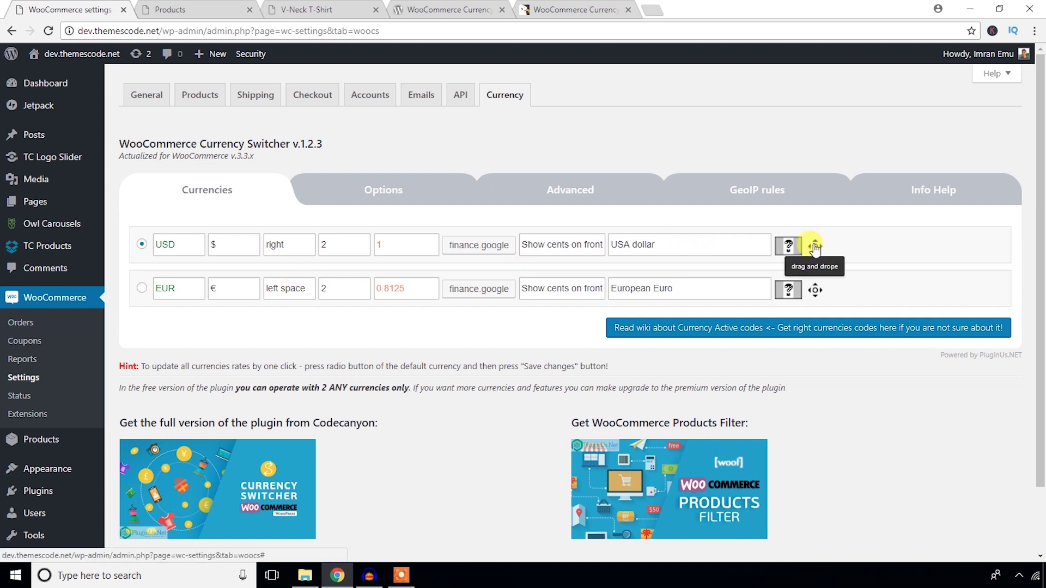
pyautogui.moveTo(815, 245); pyautogui.dragTo(816, 290)
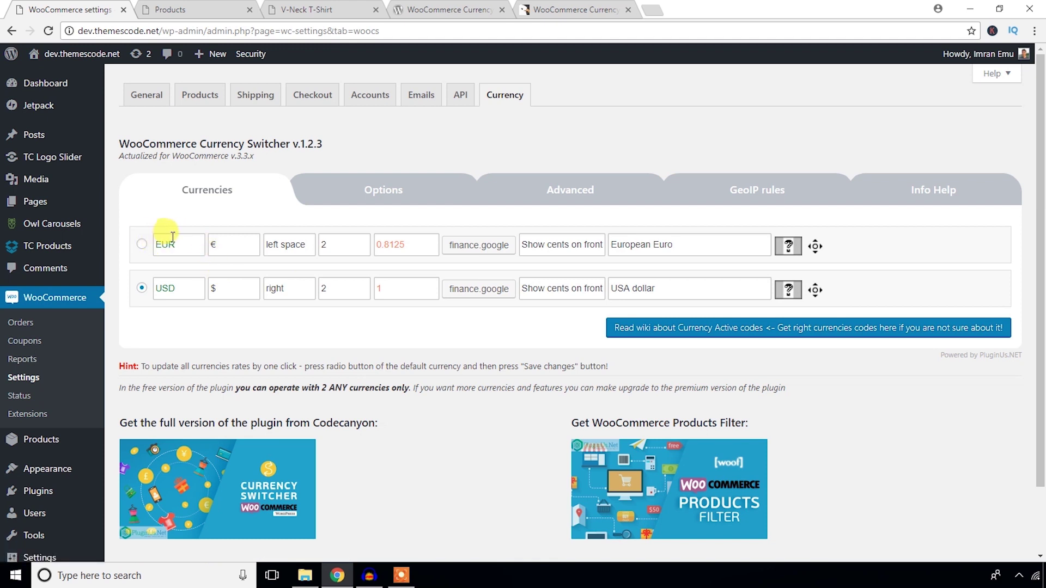
pyautogui.moveTo(814, 289); pyautogui.dragTo(824, 254)
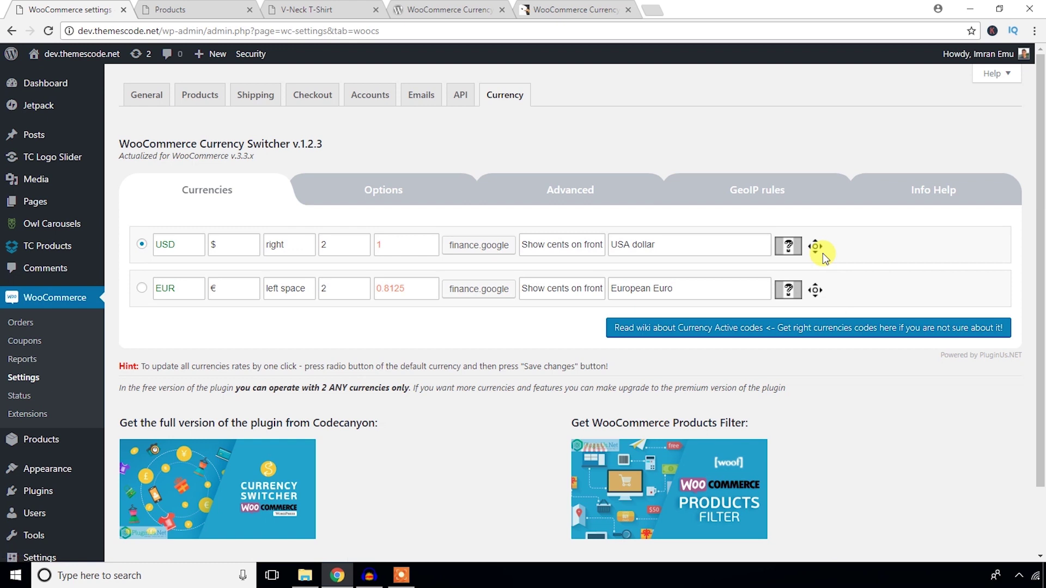
# - Assign the US flag image from the Media Library to the USD currency
pyautogui.click(788, 246)
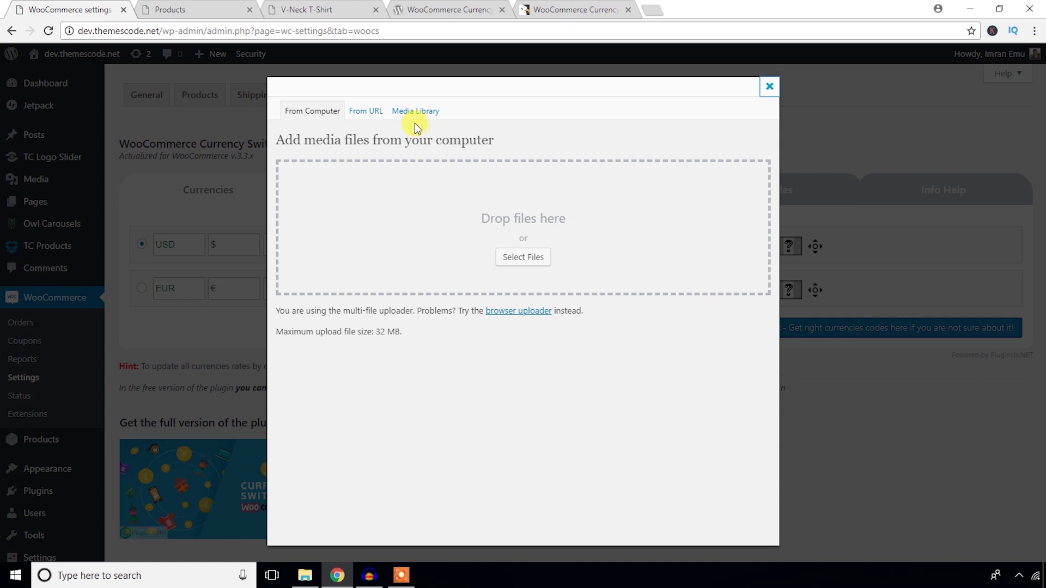
pyautogui.click(415, 111)
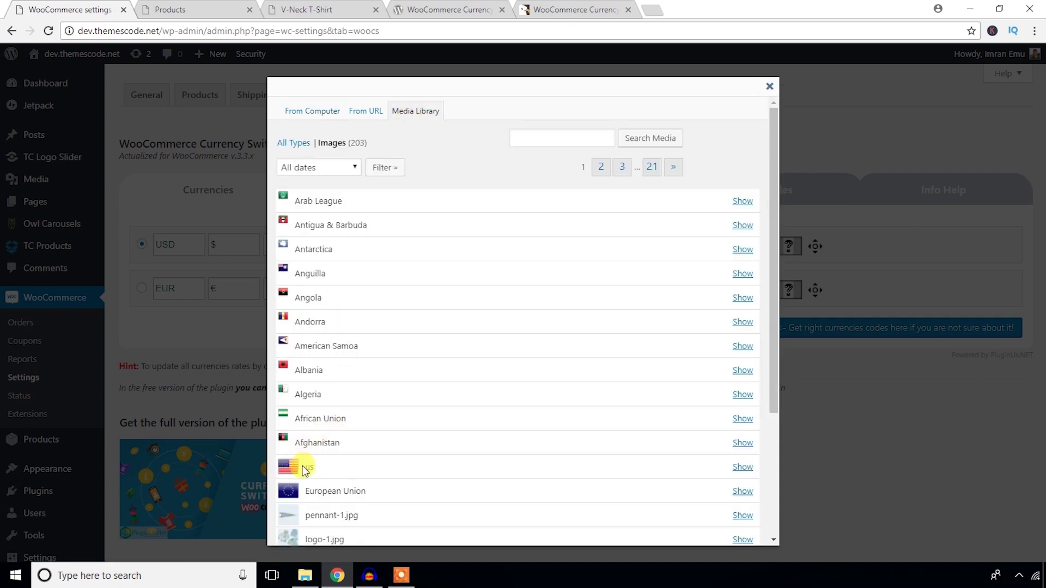
pyautogui.click(741, 466)
pyautogui.scroll(-2, 490, 308)
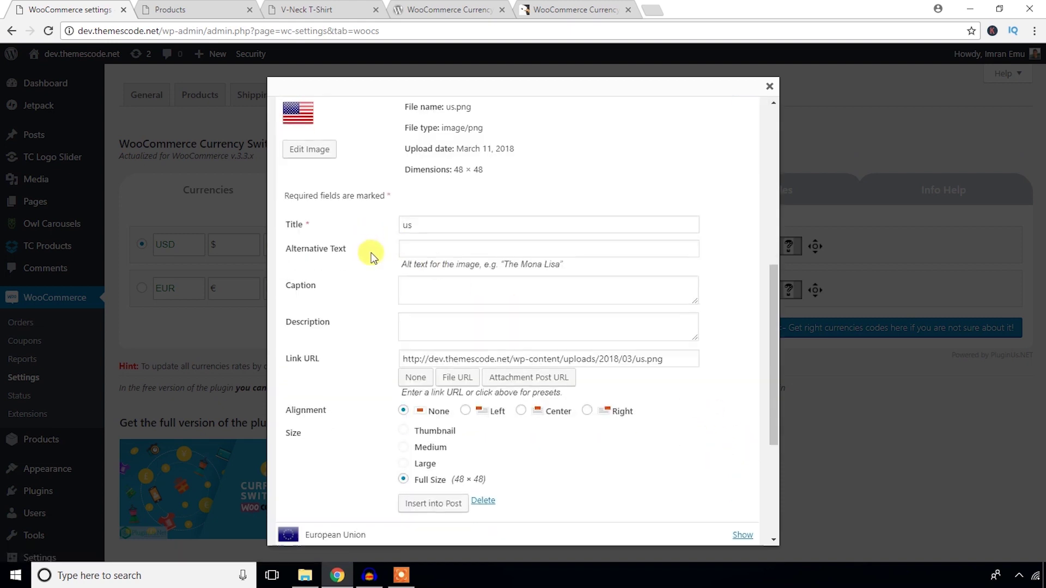
pyautogui.scroll(-4, 409, 367)
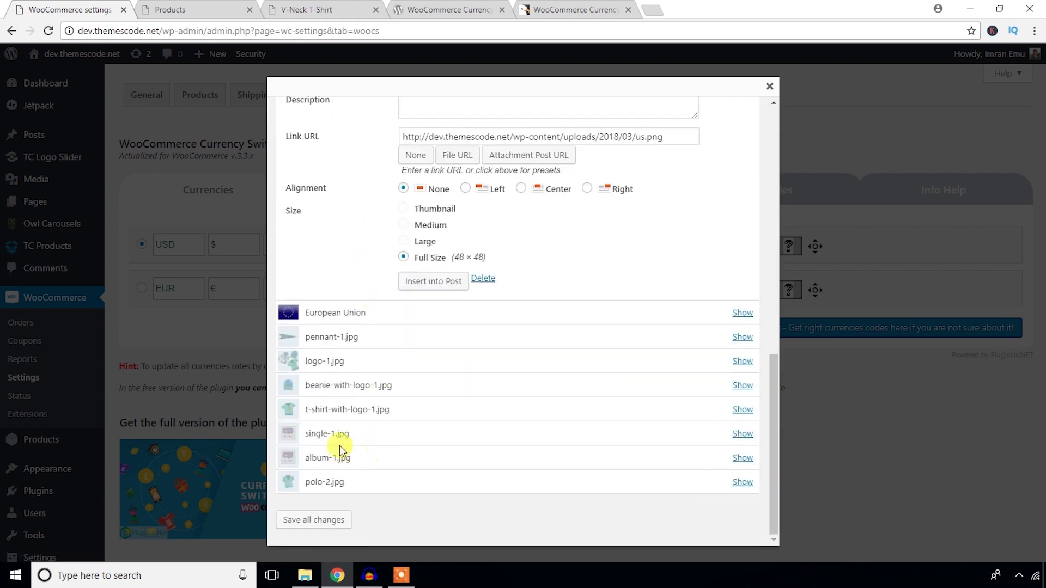
pyautogui.click(433, 281)
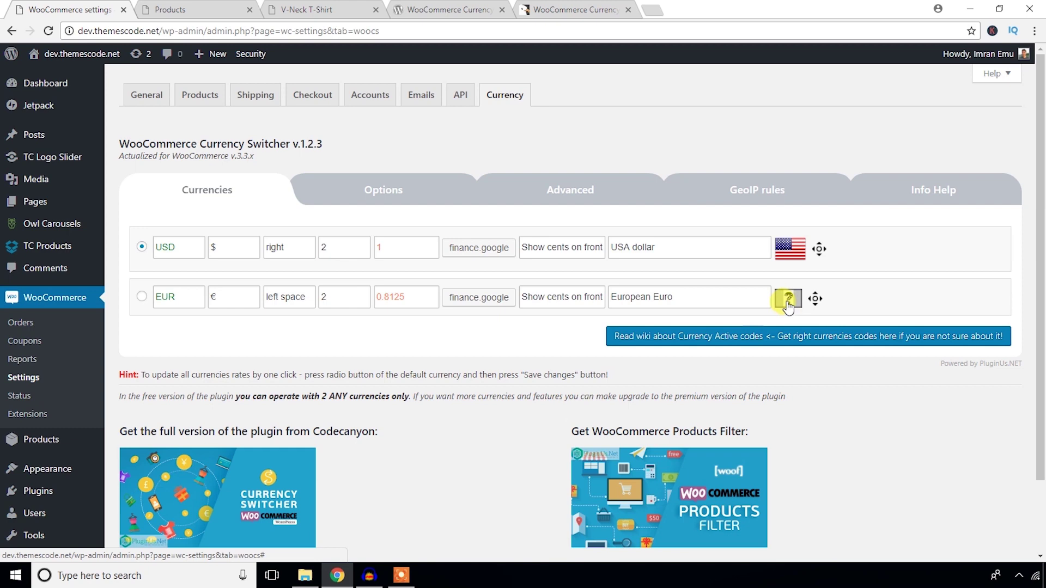
# - Assign the European Union flag image from the Media Library to the EUR currency
pyautogui.click(788, 302)
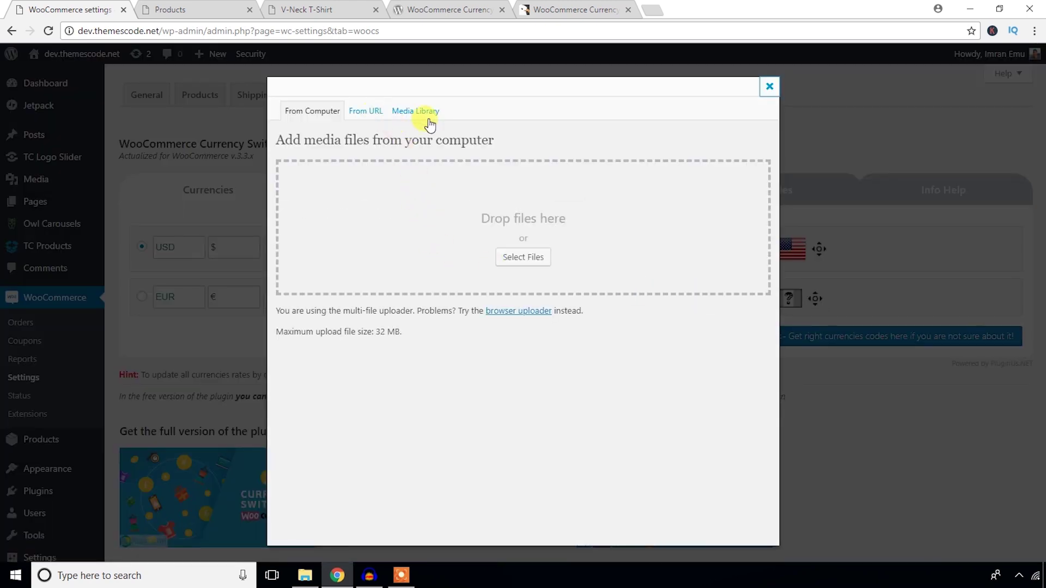
pyautogui.click(415, 111)
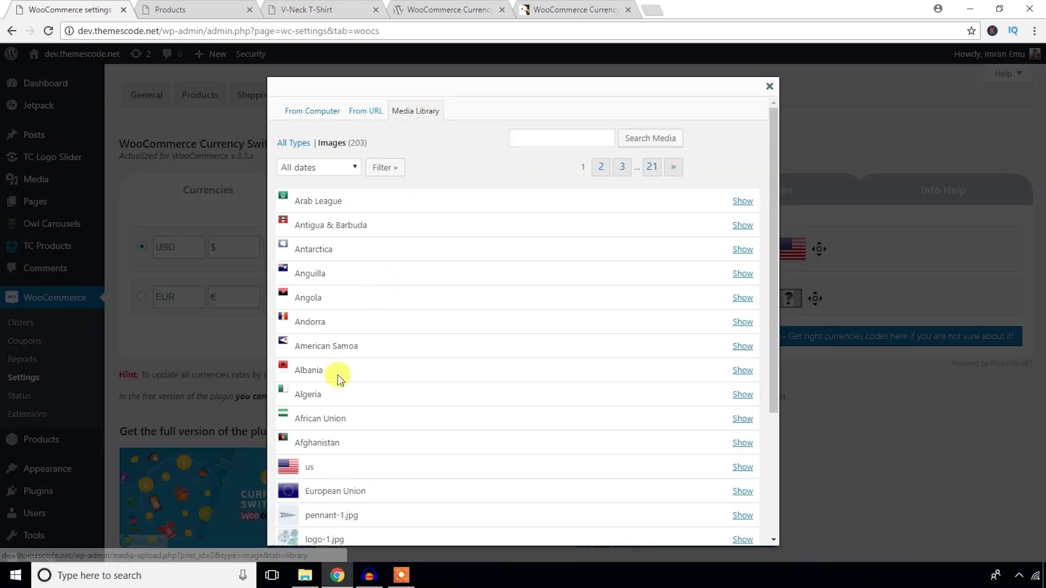
pyautogui.click(742, 490)
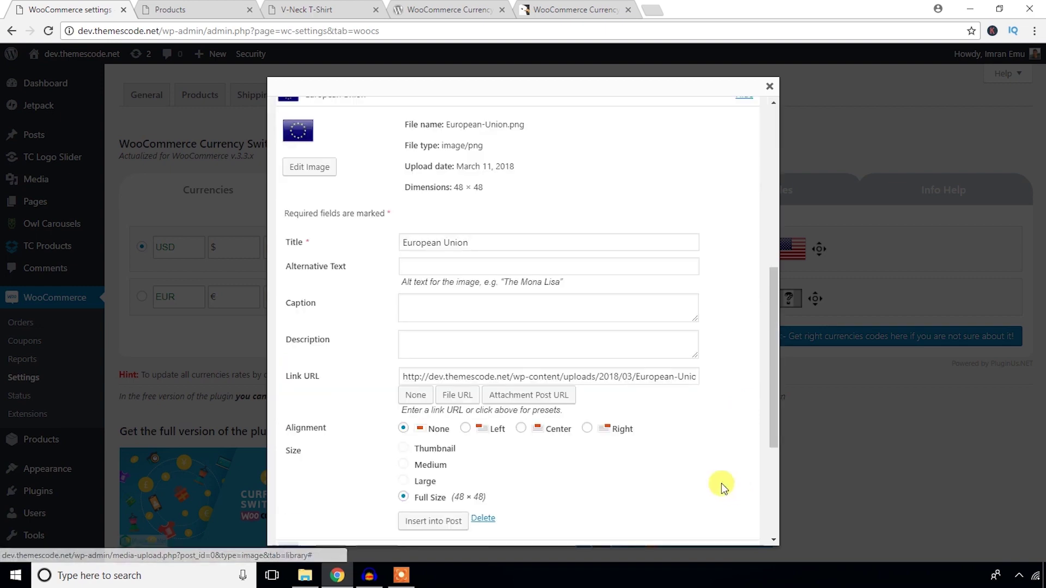
pyautogui.scroll(-3, 456, 358)
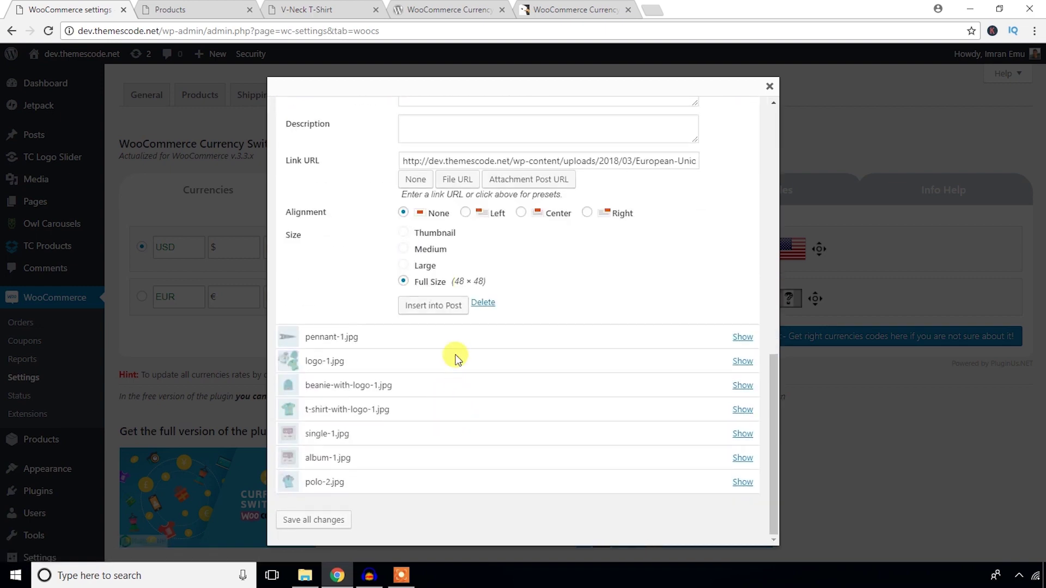
pyautogui.click(433, 304)
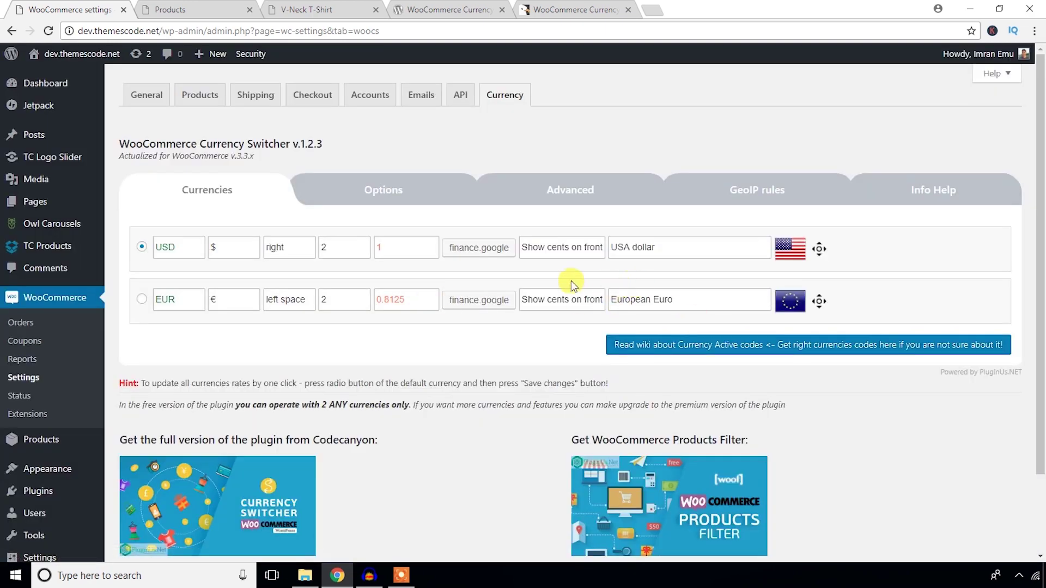
pyautogui.scroll(-2, 571, 280)
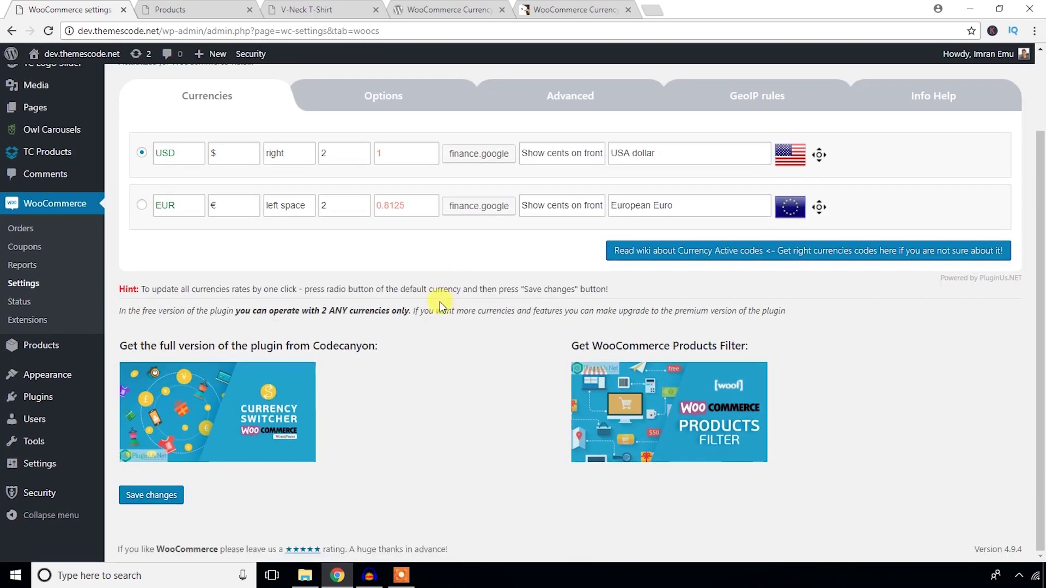
# - Save the currency settings with both flags, glance at the shop, and go to Widgets
pyautogui.click(148, 497)
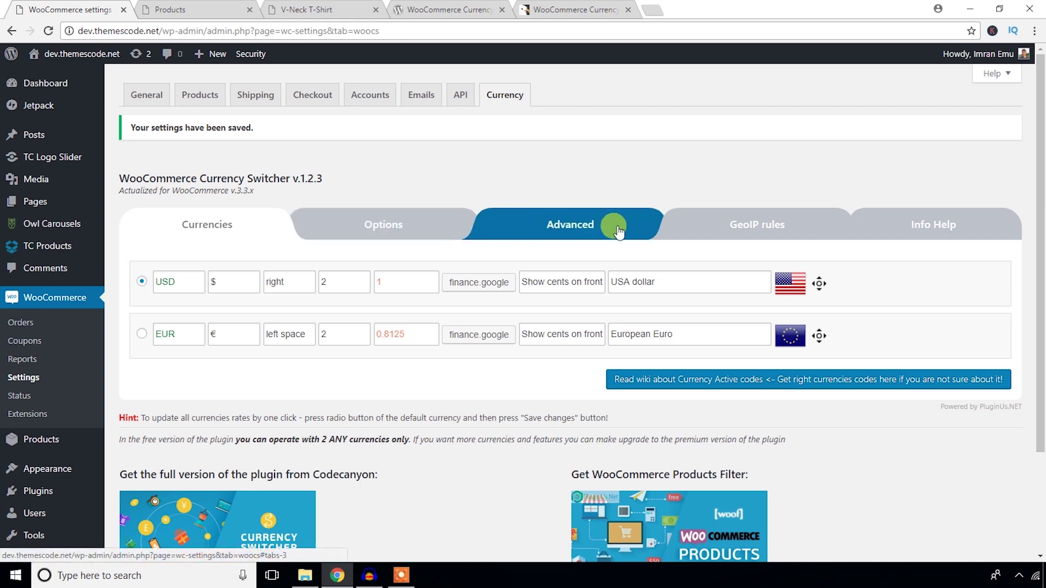
pyautogui.click(170, 9)
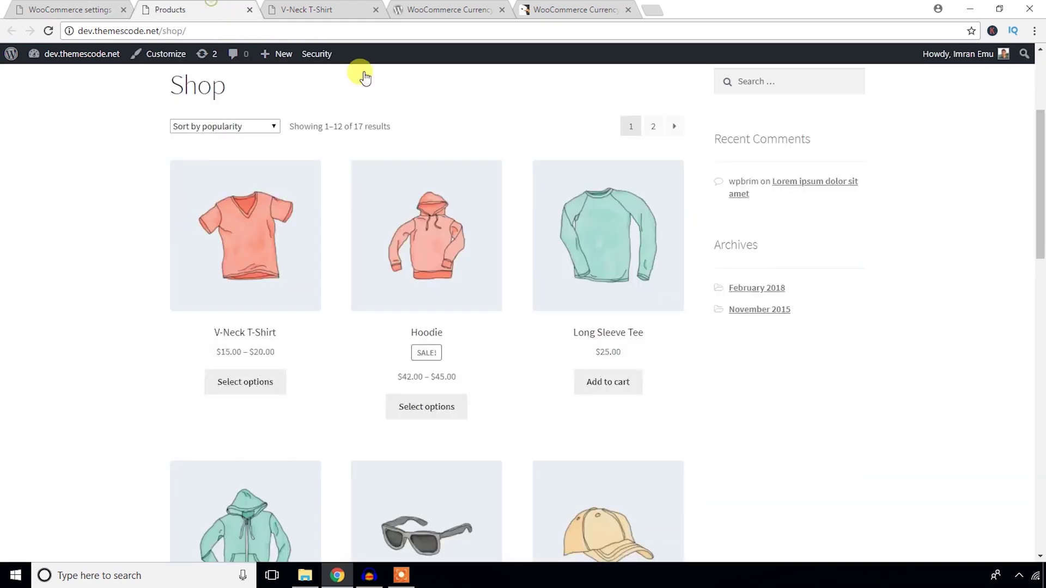
pyautogui.click(42, 10)
pyautogui.click(41, 439)
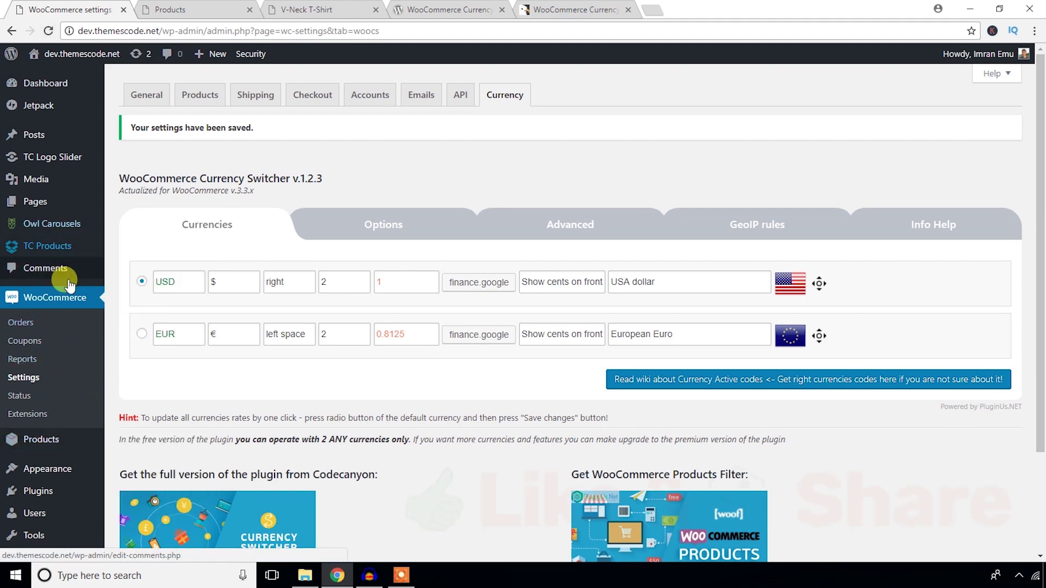
pyautogui.scroll(-2, 70, 283)
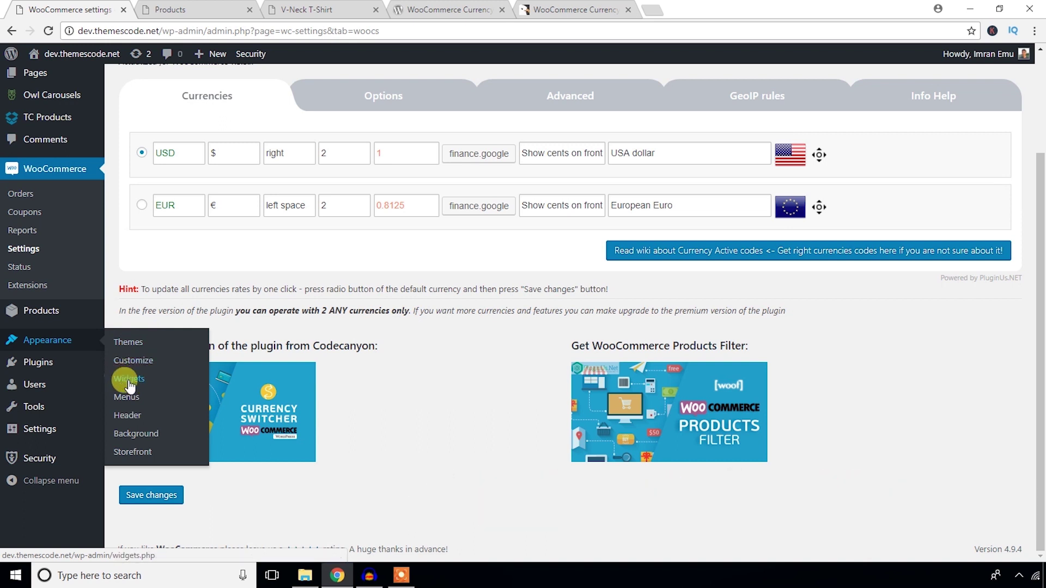
# - Add the Currency Switcher, Currency Converter and Currency Rates widgets to the Sidebar
pyautogui.rightClick(129, 380)
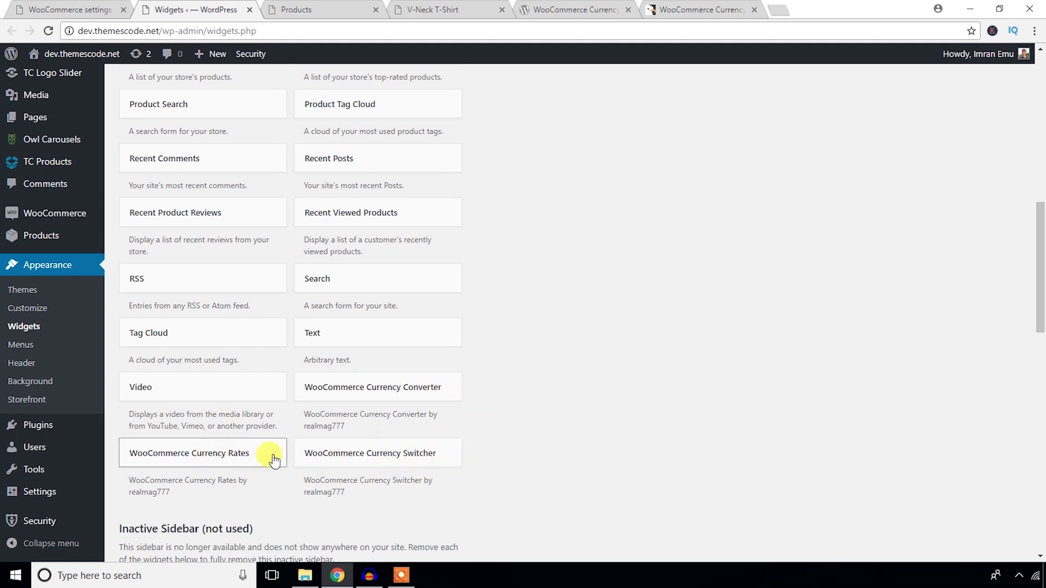
pyautogui.moveTo(334, 464); pyautogui.dragTo(553, 5)
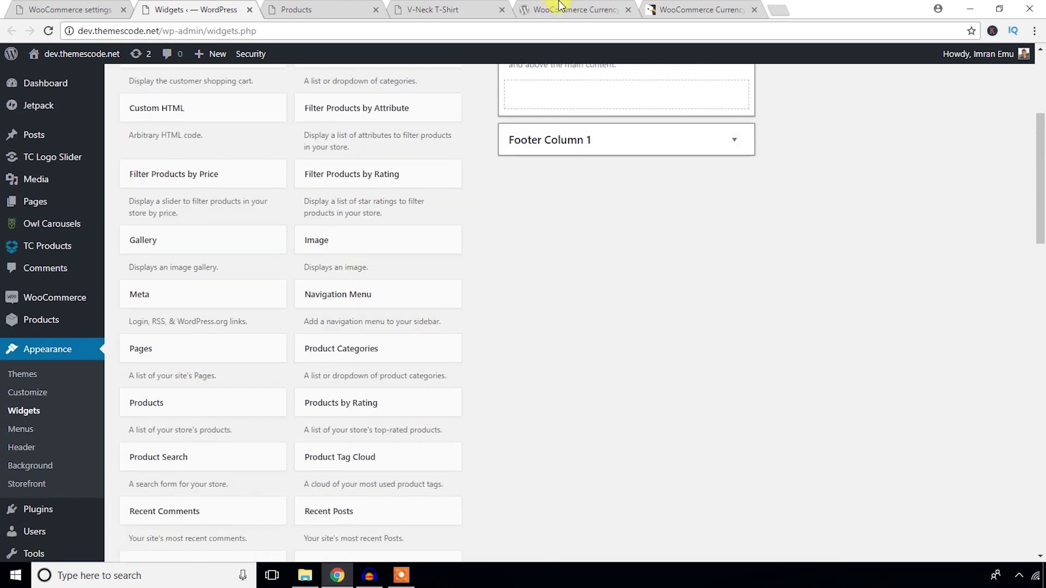
pyautogui.moveTo(553, 5); pyautogui.dragTo(533, 152)
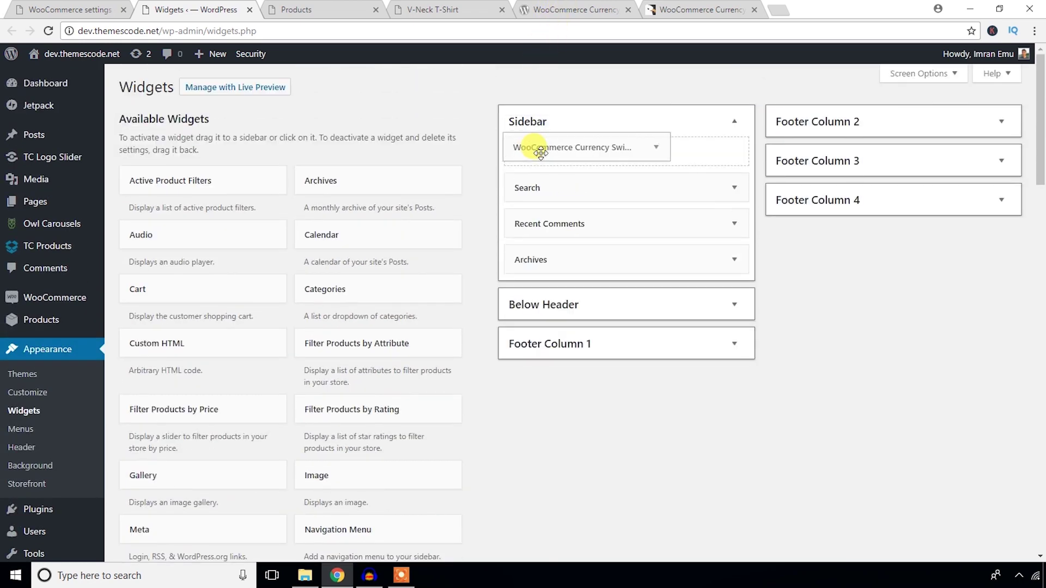
pyautogui.scroll(-5, 429, 270)
pyautogui.scroll(5, 430, 270)
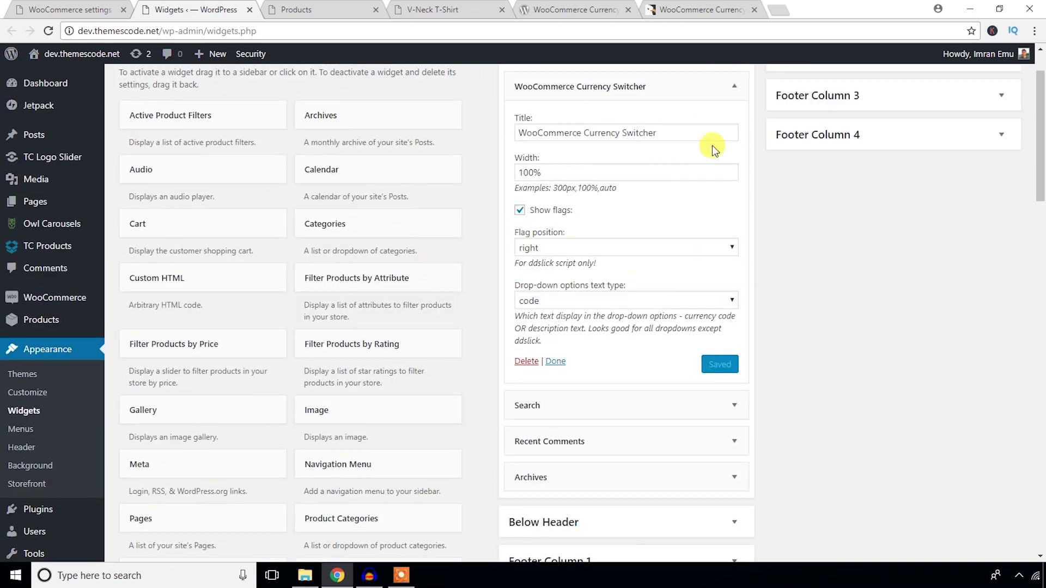
pyautogui.click(733, 86)
pyautogui.scroll(-5, 352, 395)
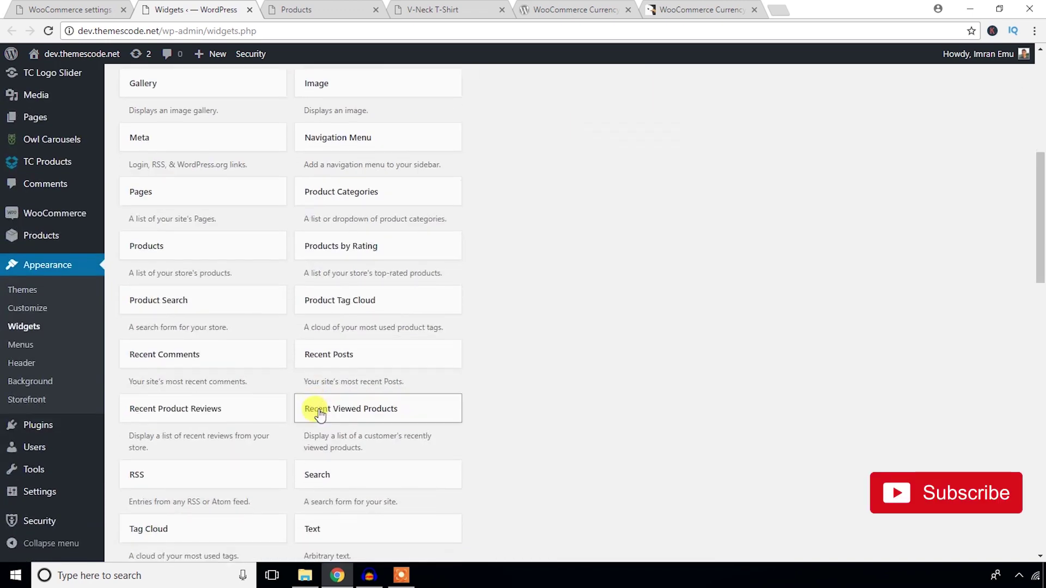
pyautogui.scroll(-3, 352, 394)
pyautogui.moveTo(411, 331); pyautogui.dragTo(670, 20)
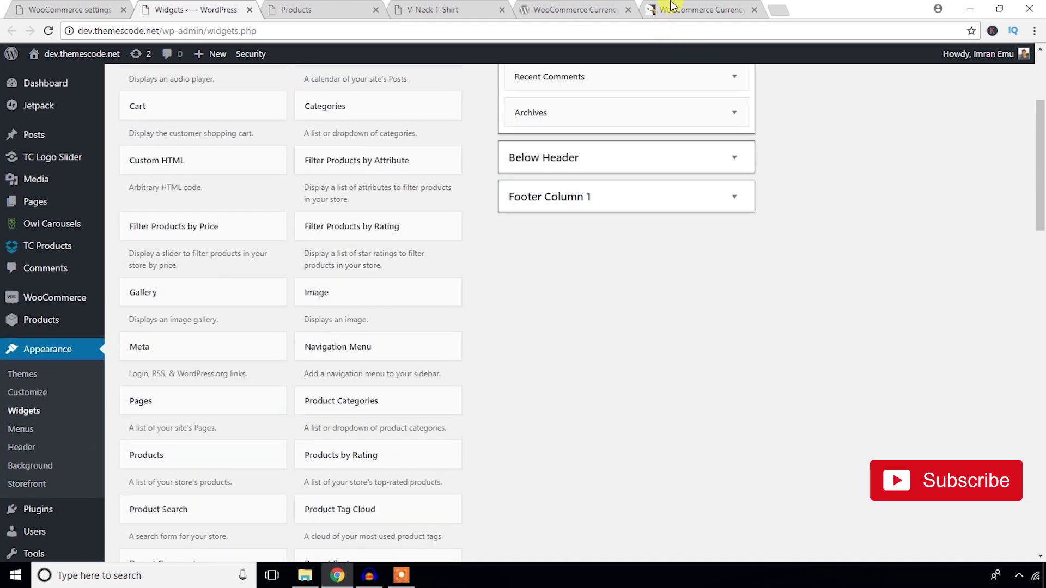
pyautogui.moveTo(670, 19); pyautogui.dragTo(614, 190)
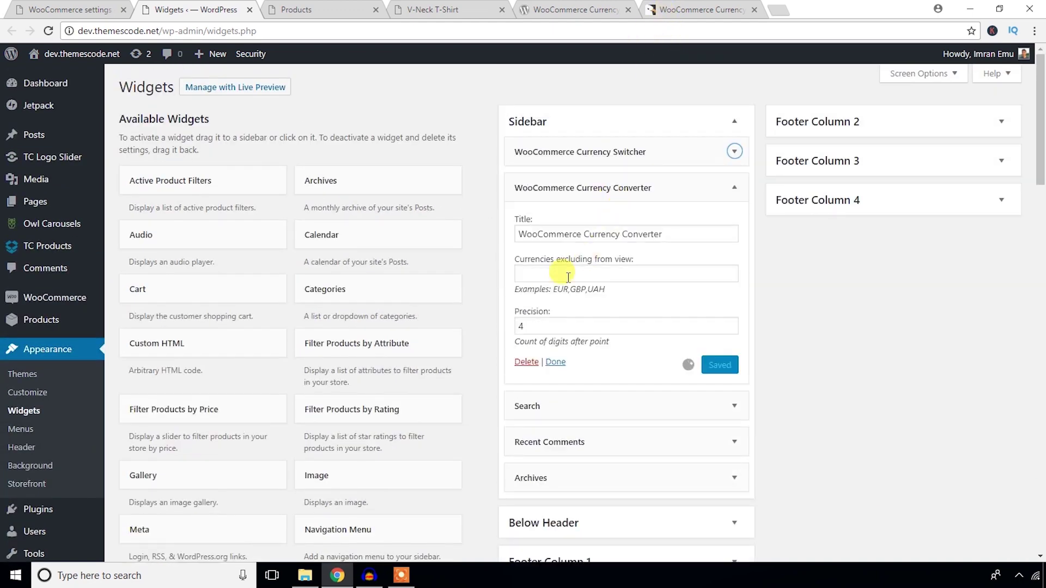
pyautogui.click(726, 191)
pyautogui.scroll(-3, 311, 425)
pyautogui.scroll(-5, 311, 425)
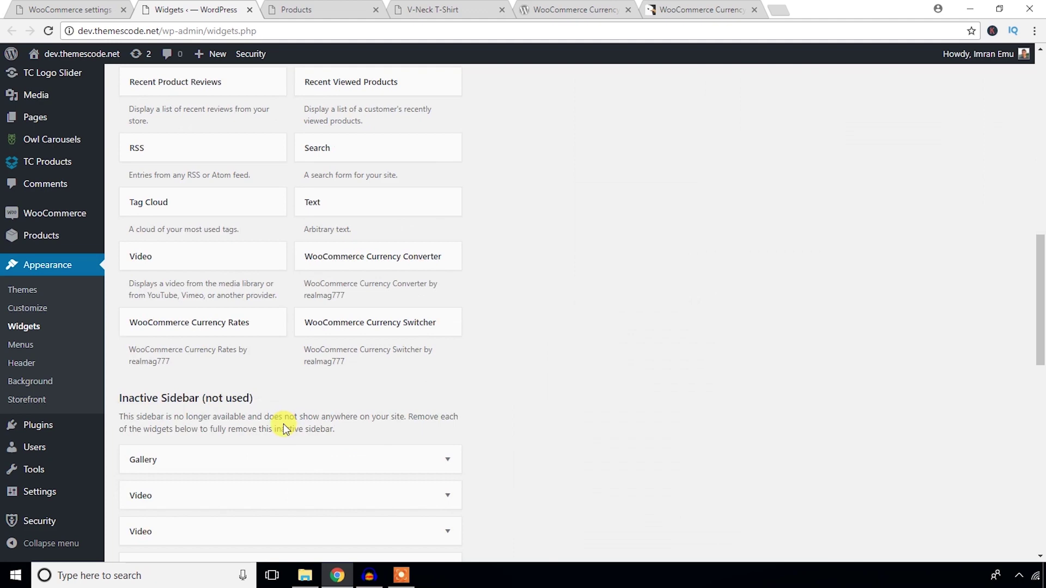
pyautogui.scroll(1, 215, 356)
pyautogui.moveTo(192, 390); pyautogui.dragTo(588, 94)
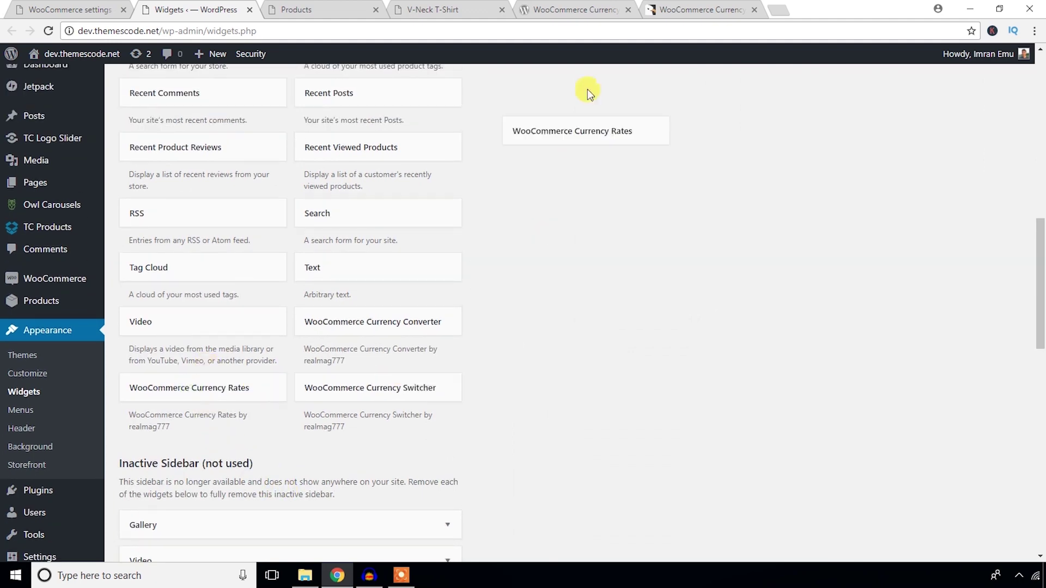
pyautogui.scroll(5, 588, 164)
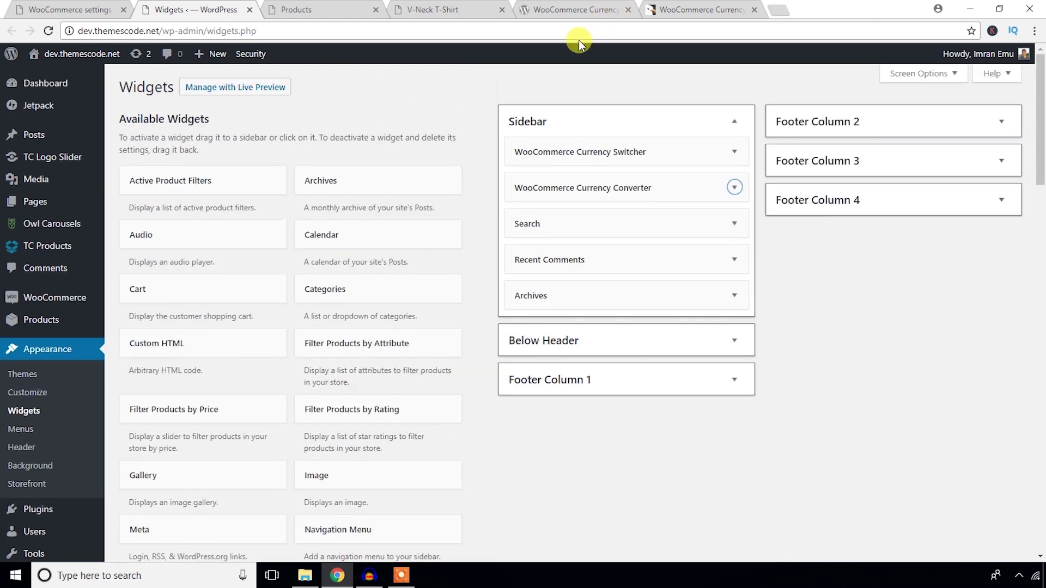
pyautogui.moveTo(622, 8); pyautogui.dragTo(600, 222)
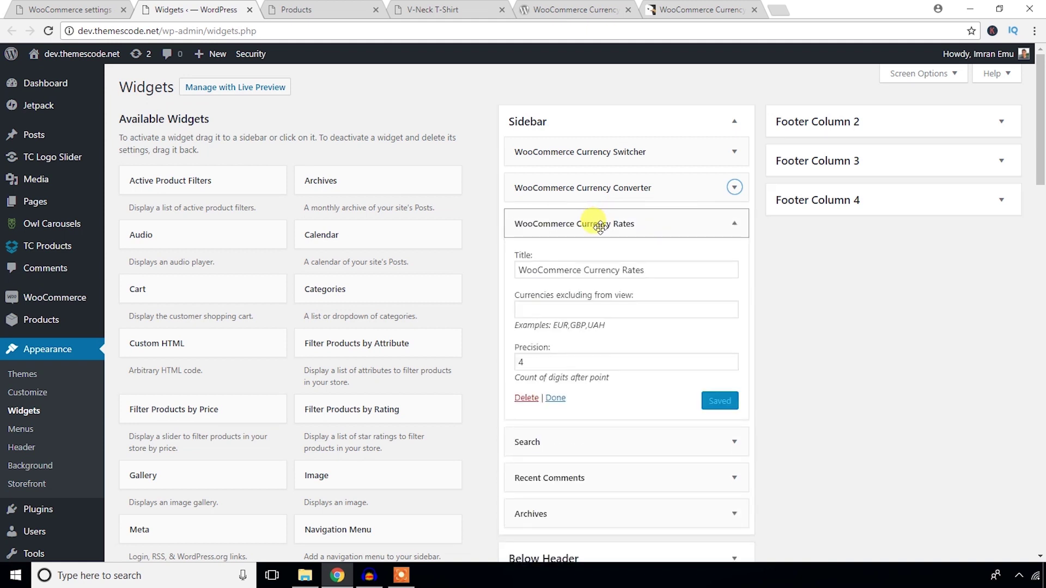
pyautogui.click(733, 226)
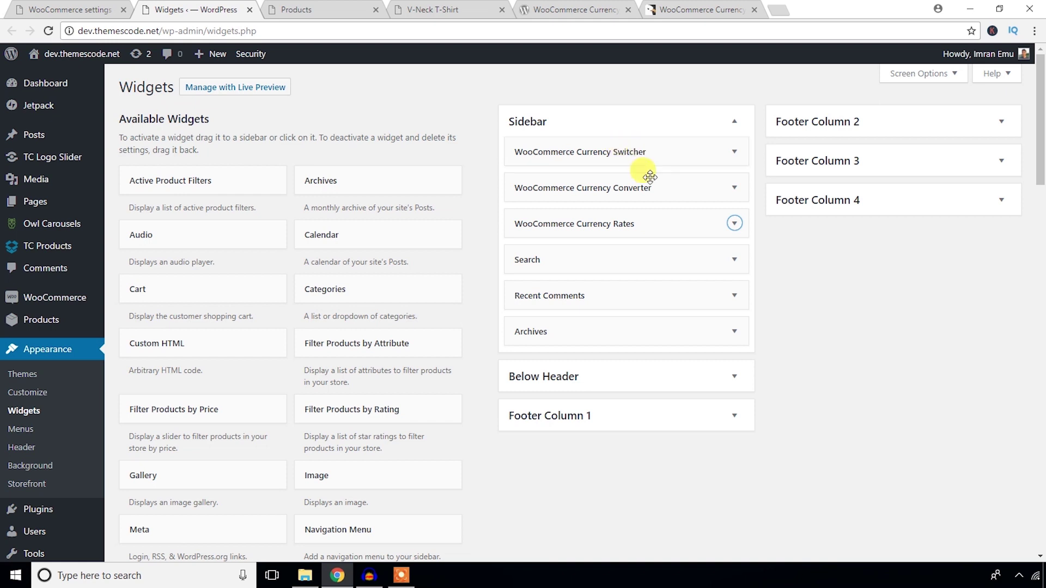
pyautogui.click(328, 10)
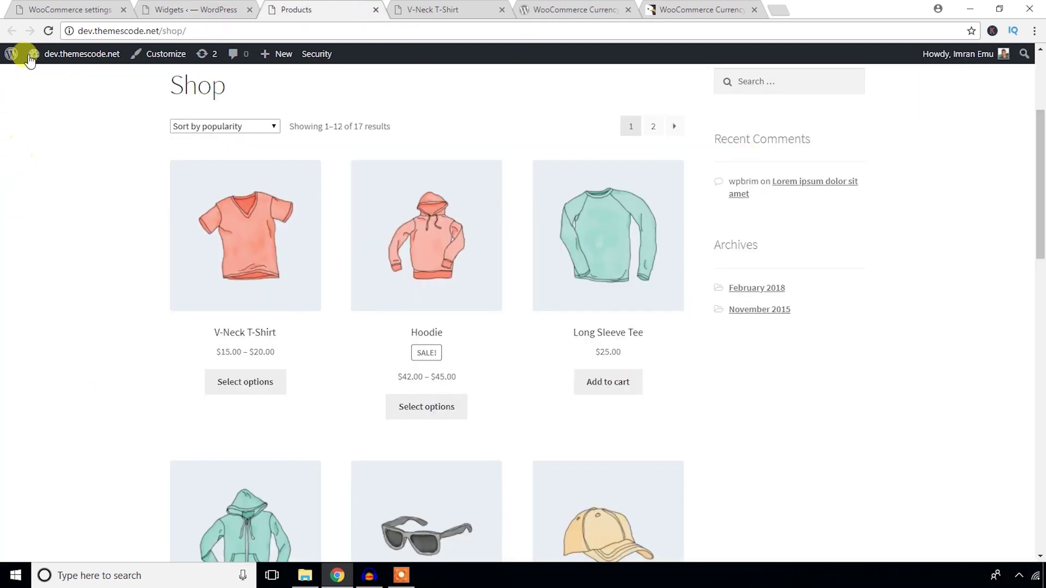
# - Reload the shop and switch prices to US dollars via the Currency Switcher widget's US flag
pyautogui.click(47, 31)
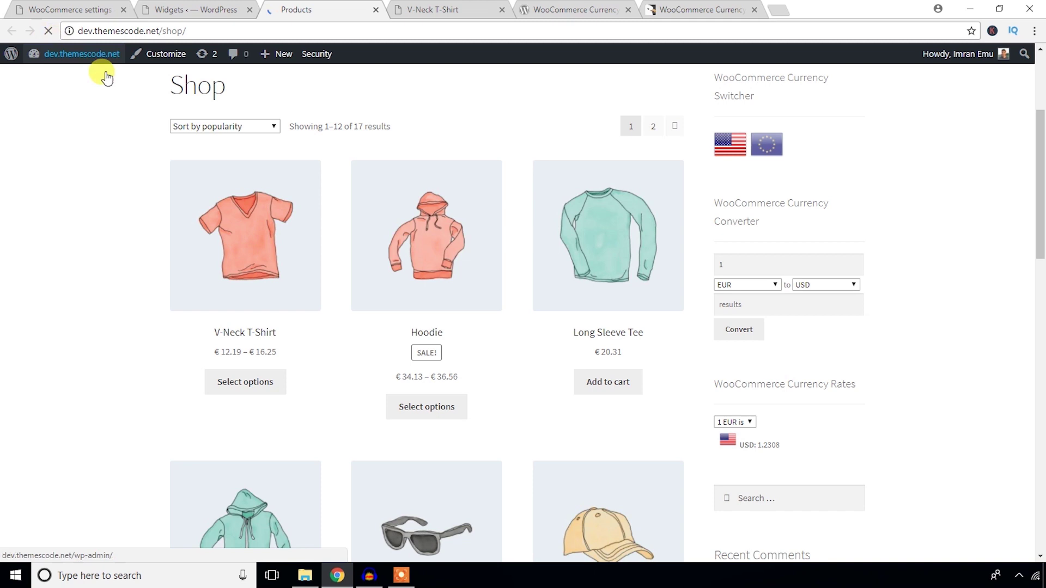
pyautogui.click(767, 146)
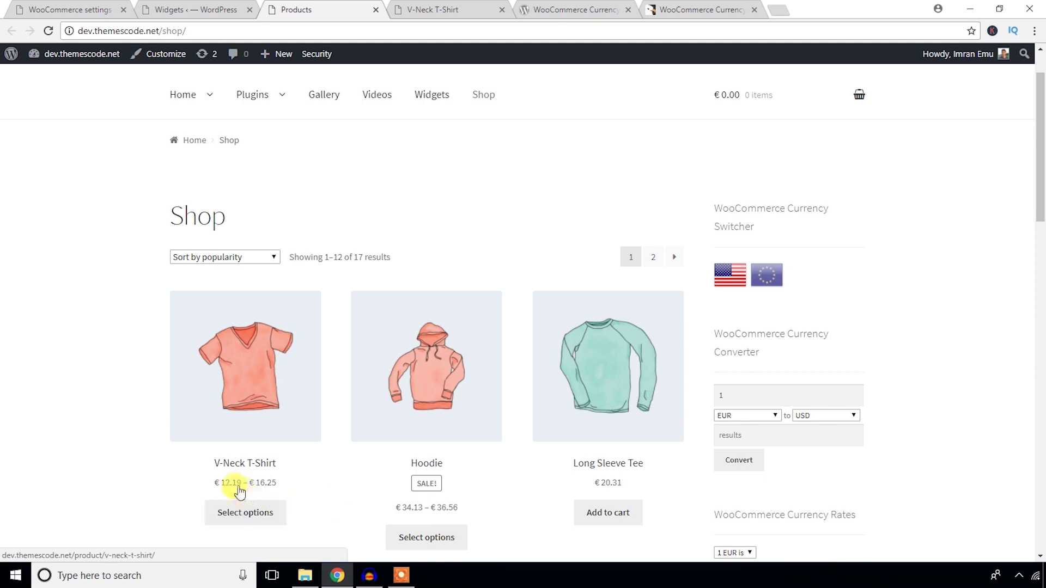
pyautogui.click(728, 277)
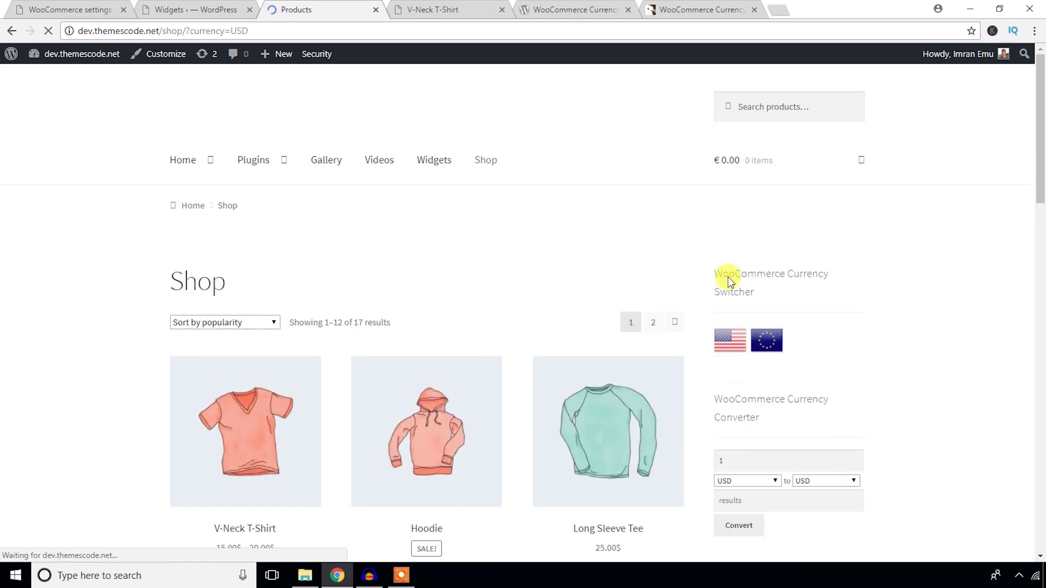
pyautogui.scroll(-2, 629, 356)
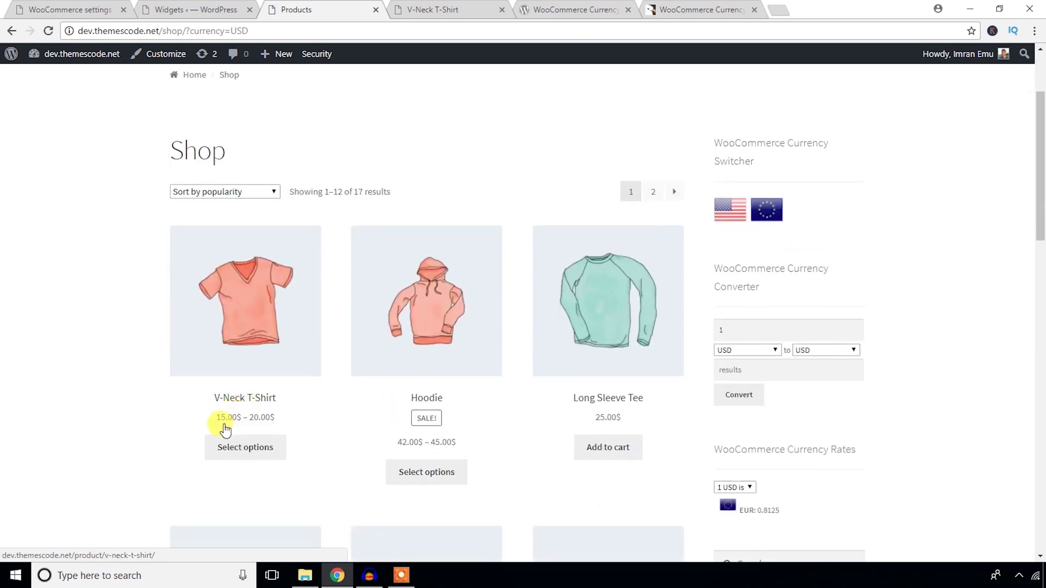
pyautogui.scroll(3, 253, 421)
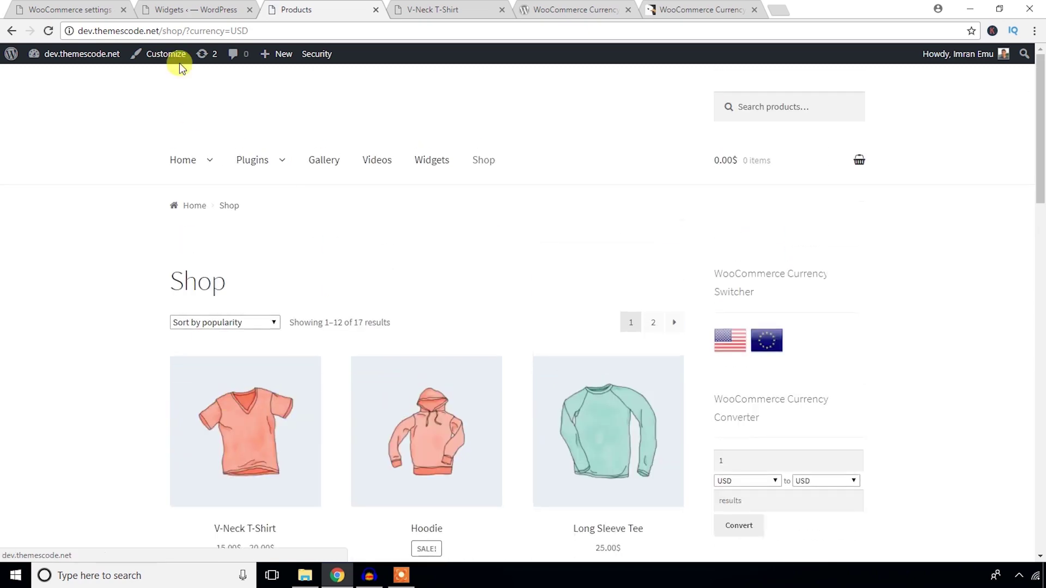
pyautogui.click(65, 9)
pyautogui.scroll(3, 223, 254)
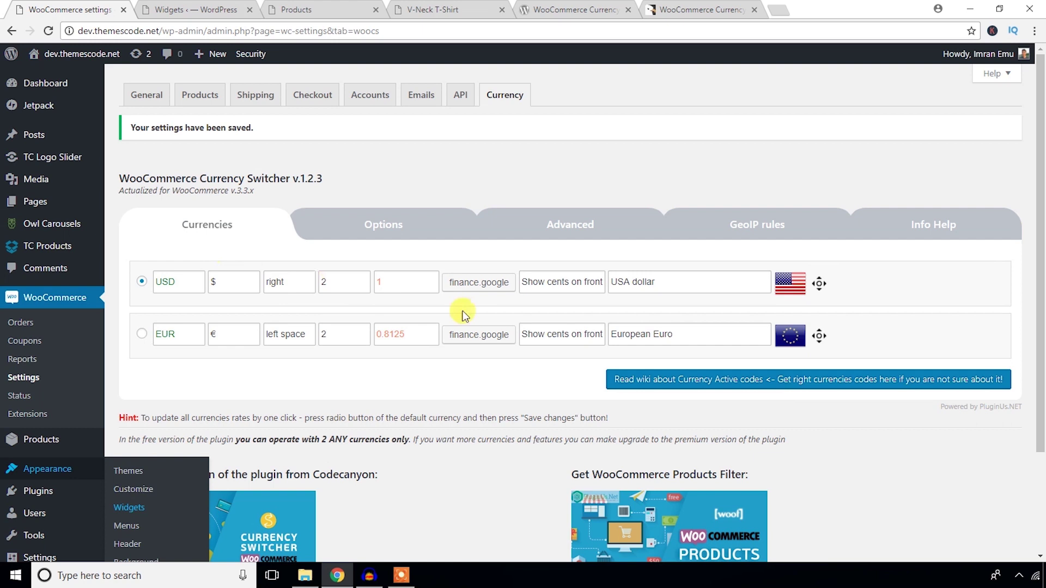
# - In Currency Switcher Options, set Drop-down view to 'chosen' and save changes
pyautogui.click(383, 224)
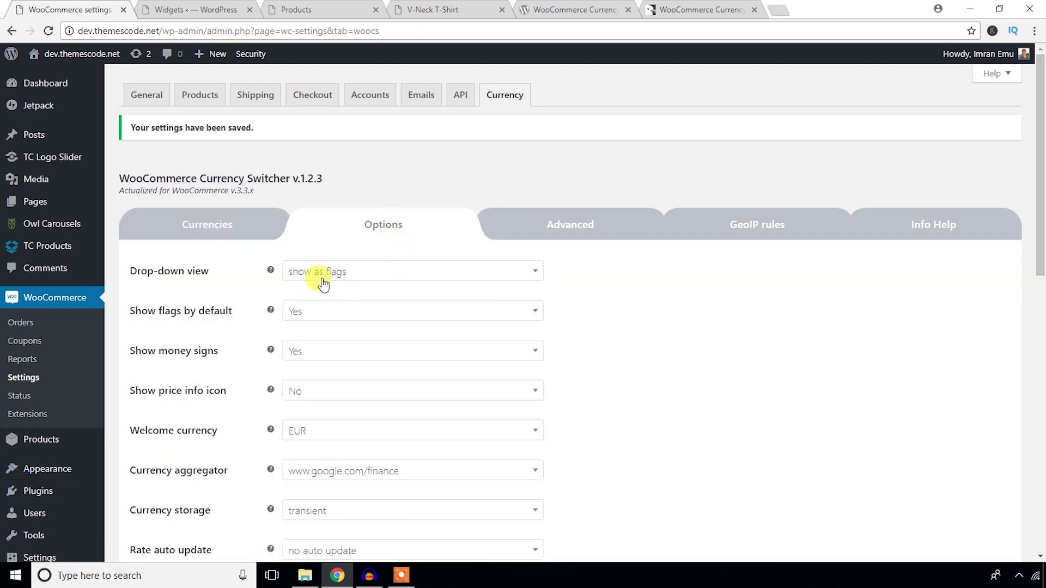
pyautogui.click(200, 6)
pyautogui.click(296, 9)
pyautogui.moveTo(295, 9); pyautogui.dragTo(233, 9)
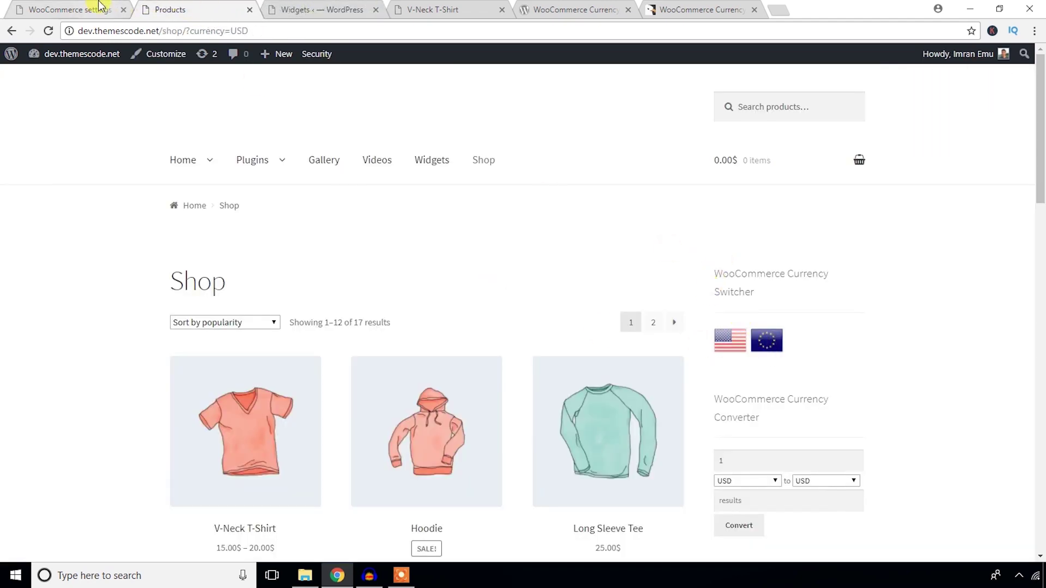
pyautogui.click(69, 9)
pyautogui.click(338, 270)
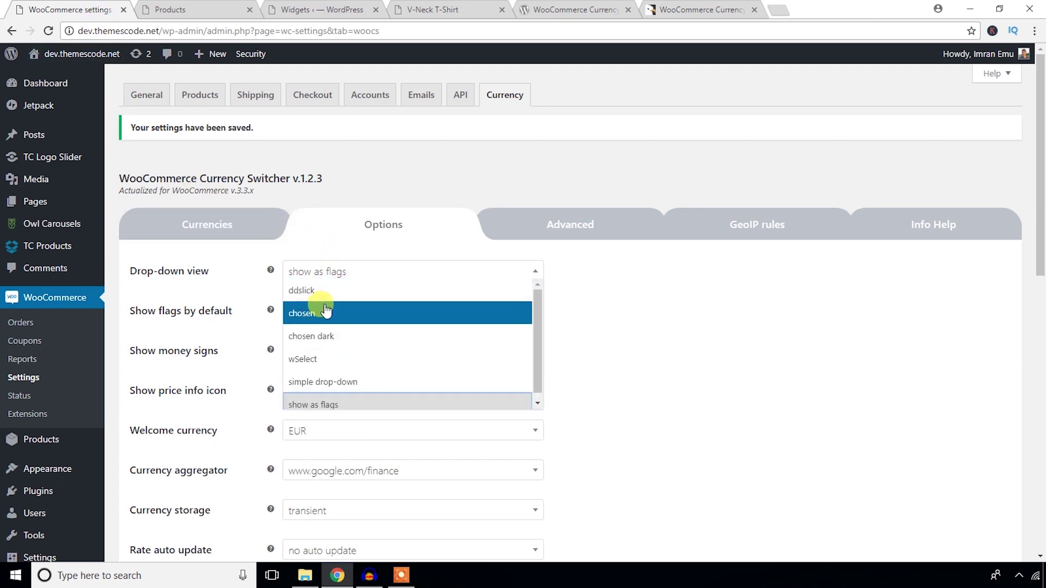
pyautogui.click(324, 315)
pyautogui.scroll(-5, 325, 321)
pyautogui.scroll(-5, 326, 321)
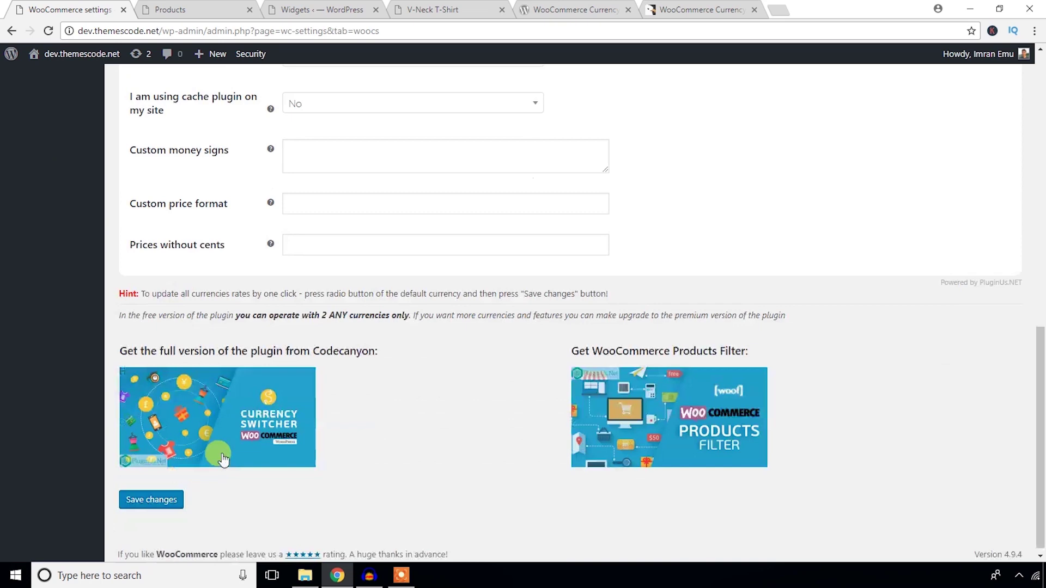
pyautogui.click(159, 495)
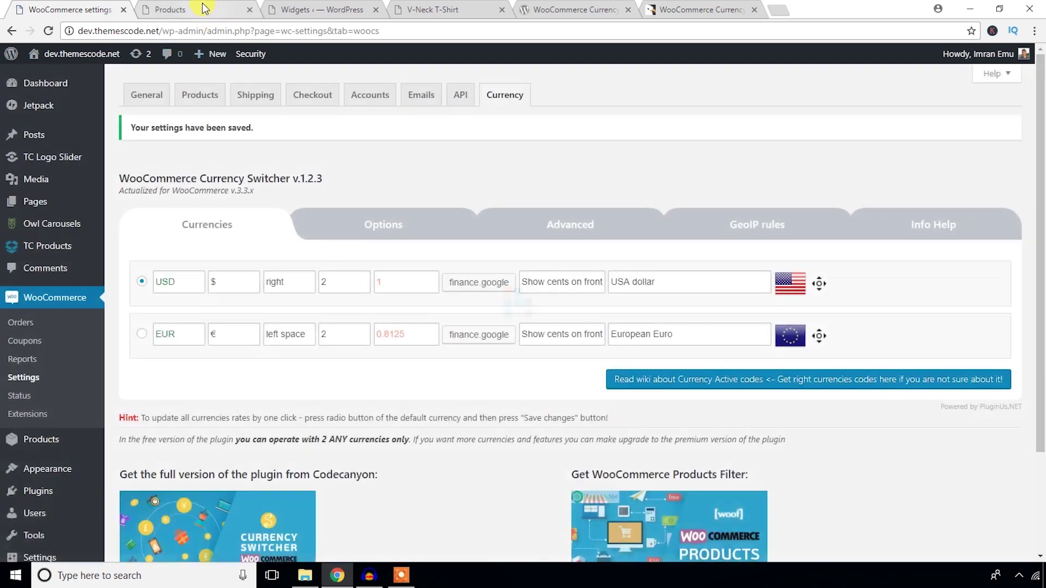
# - Reload the shop and use the new drop-down switcher to flip prices to EUR and back to USD
pyautogui.click(176, 10)
pyautogui.click(48, 29)
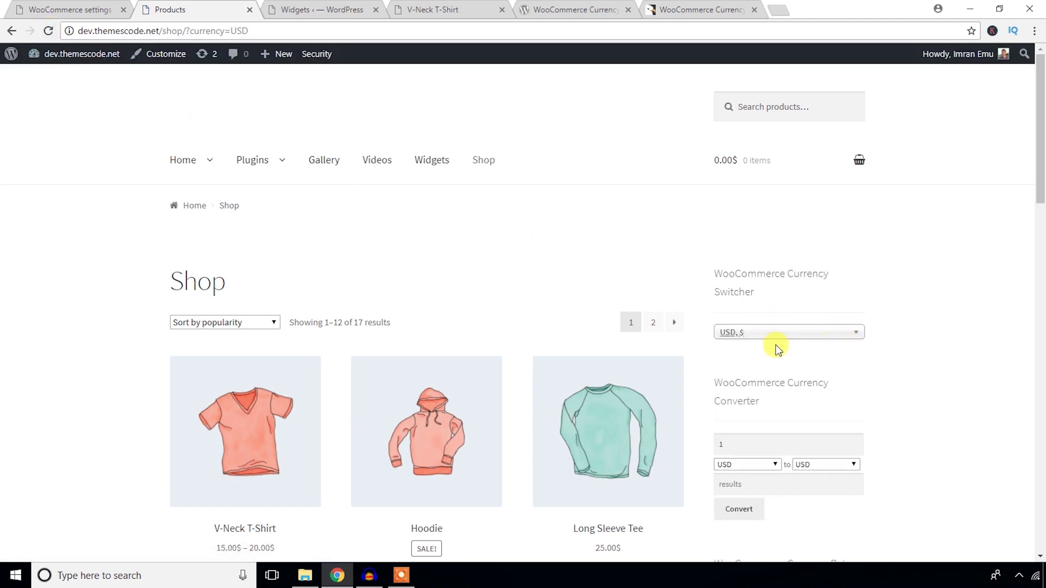
pyautogui.click(843, 335)
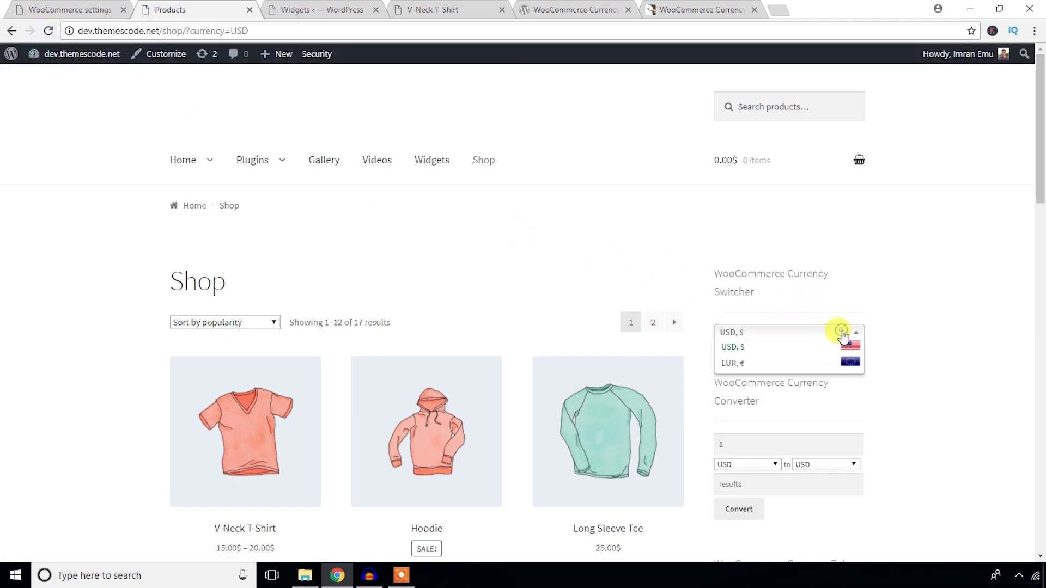
pyautogui.click(732, 363)
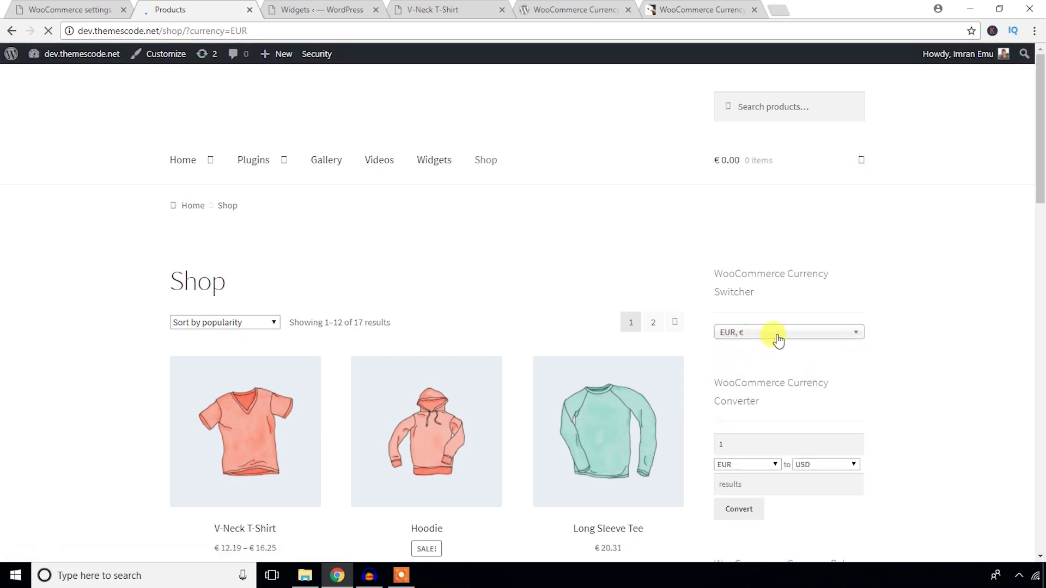
pyautogui.click(776, 334)
pyautogui.click(732, 348)
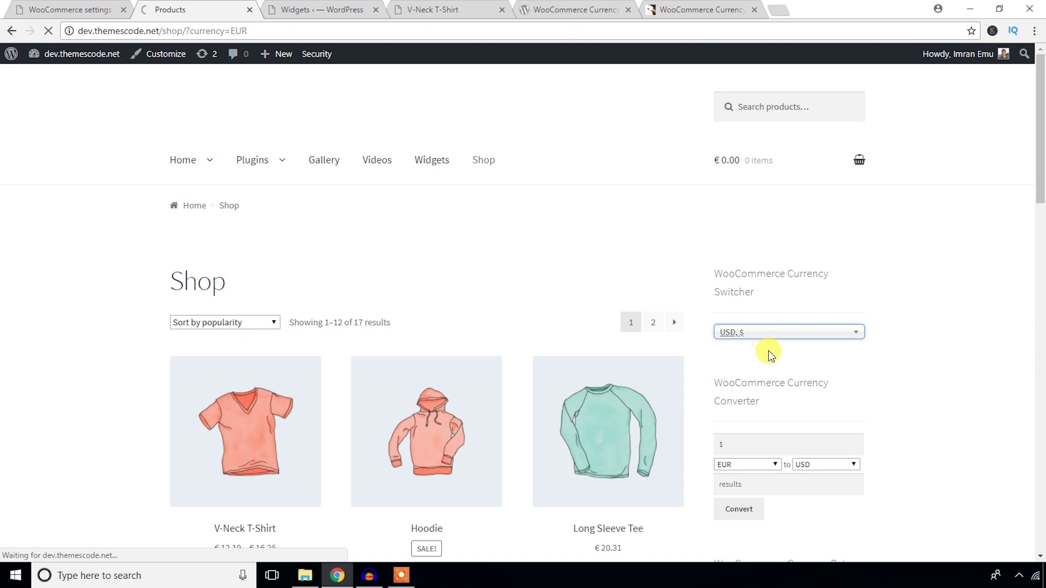
# - In Currency Switcher Options, keep flags and money signs shown by default
pyautogui.click(69, 9)
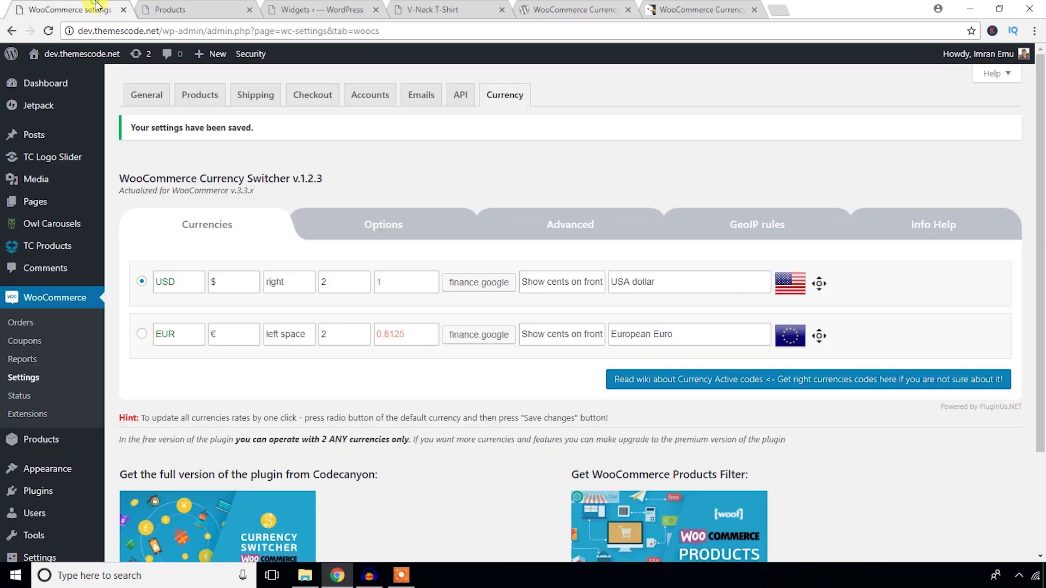
pyautogui.click(369, 230)
pyautogui.scroll(-1, 345, 288)
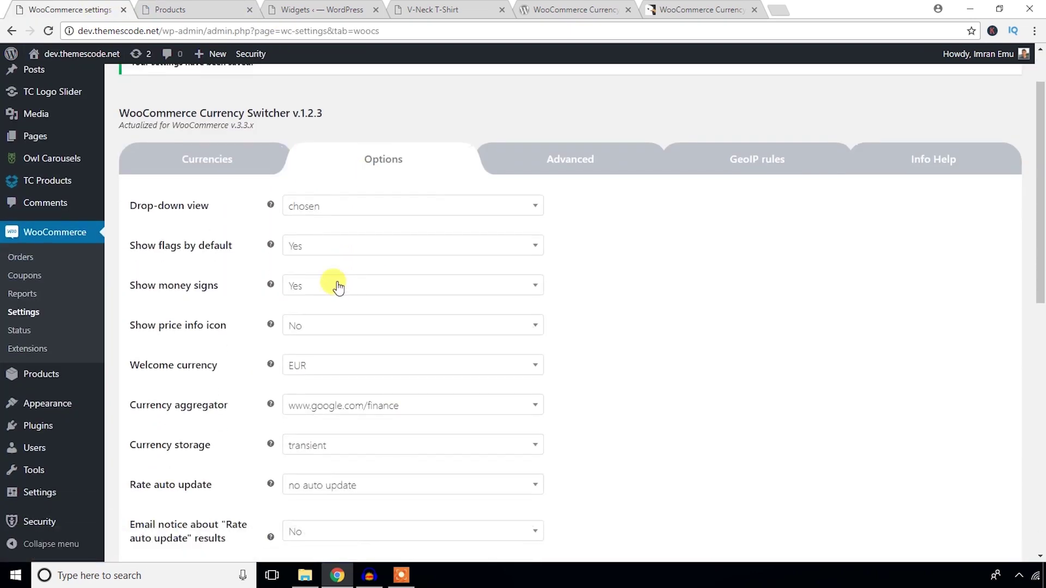
pyautogui.click(335, 246)
pyautogui.click(425, 286)
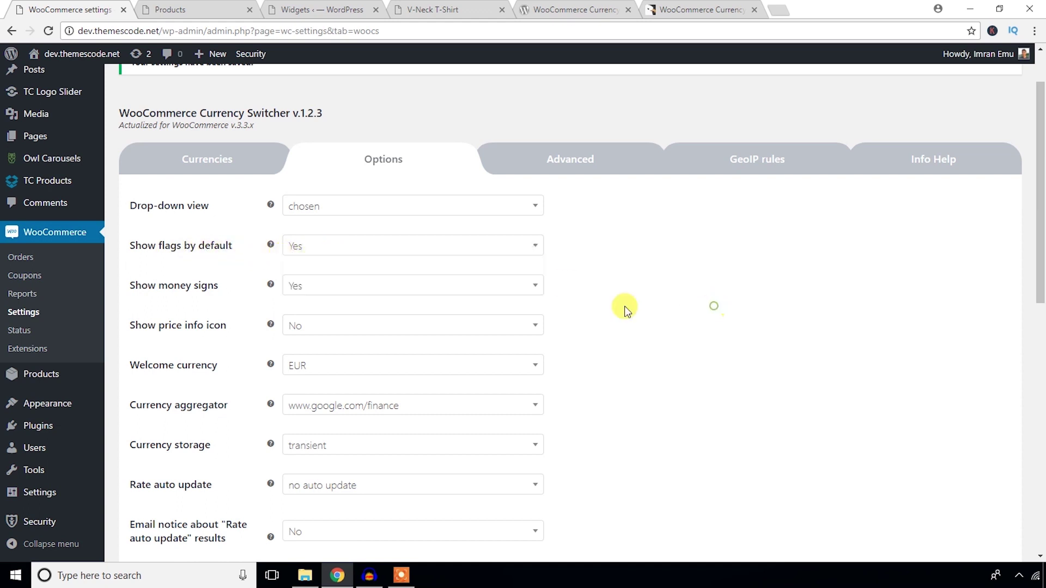
pyautogui.click(331, 286)
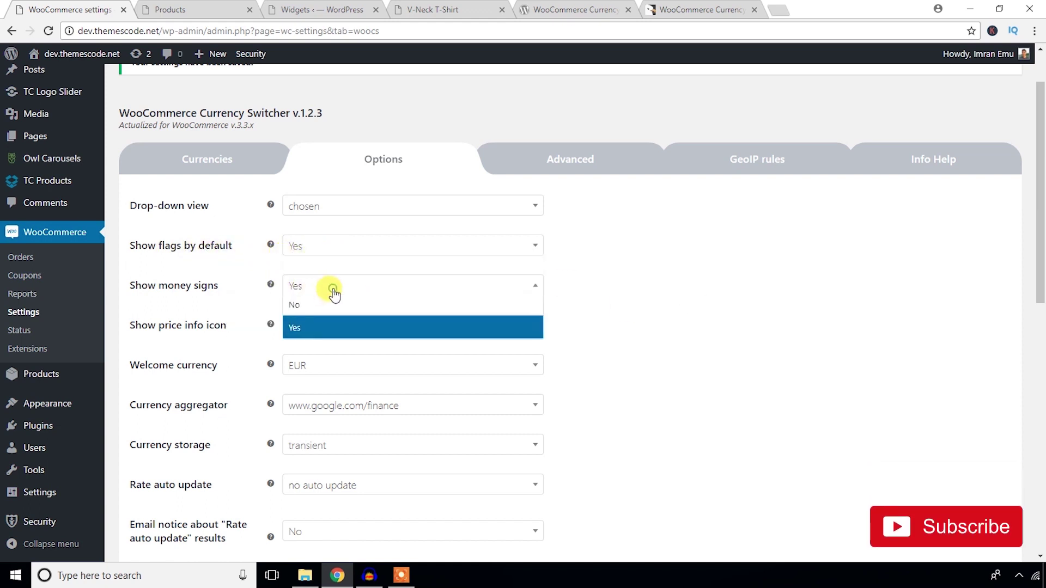
pyautogui.click(679, 304)
pyautogui.scroll(-1, 182, 339)
pyautogui.scroll(-2, 182, 338)
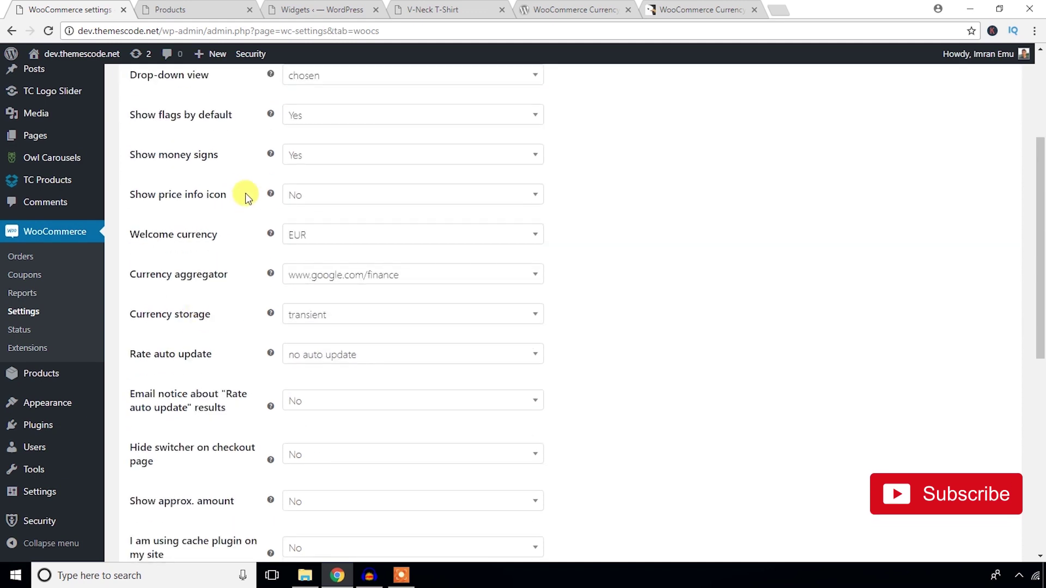
# - Turn on the price info icon and make USD the welcome currency
pyautogui.click(339, 196)
pyautogui.click(343, 237)
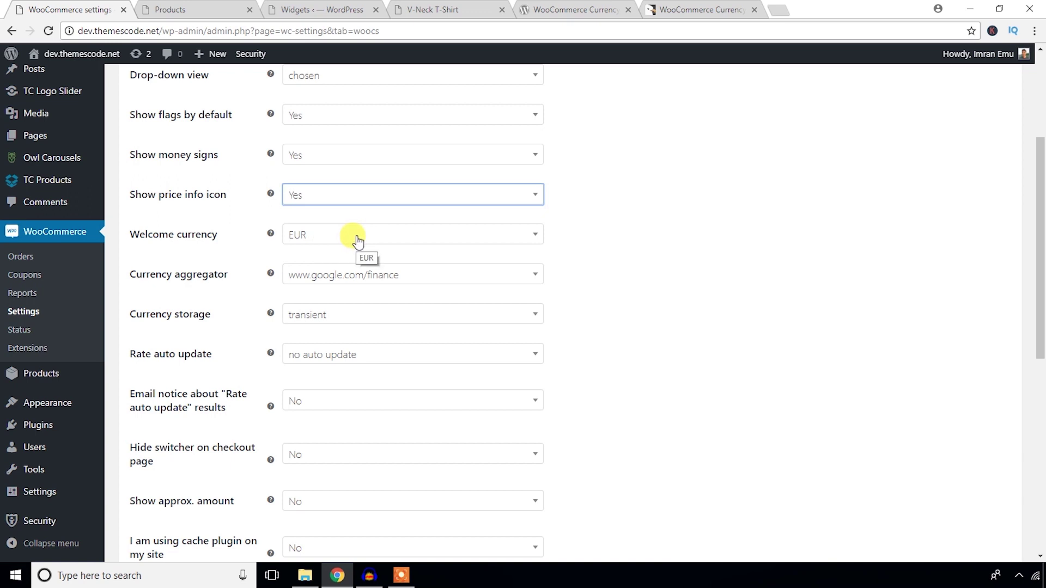
pyautogui.click(357, 240)
pyautogui.click(338, 255)
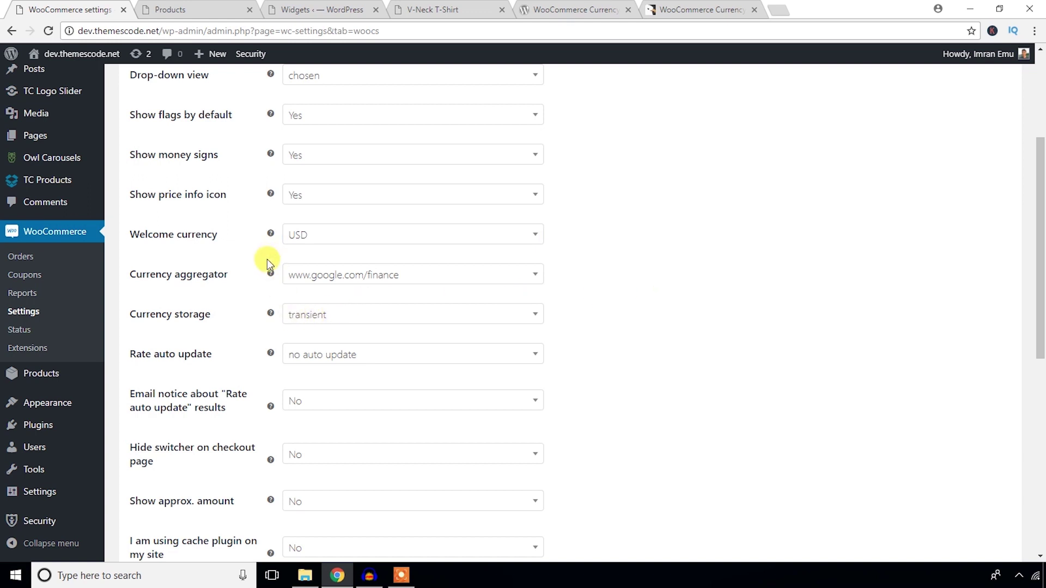
pyautogui.scroll(-2, 269, 319)
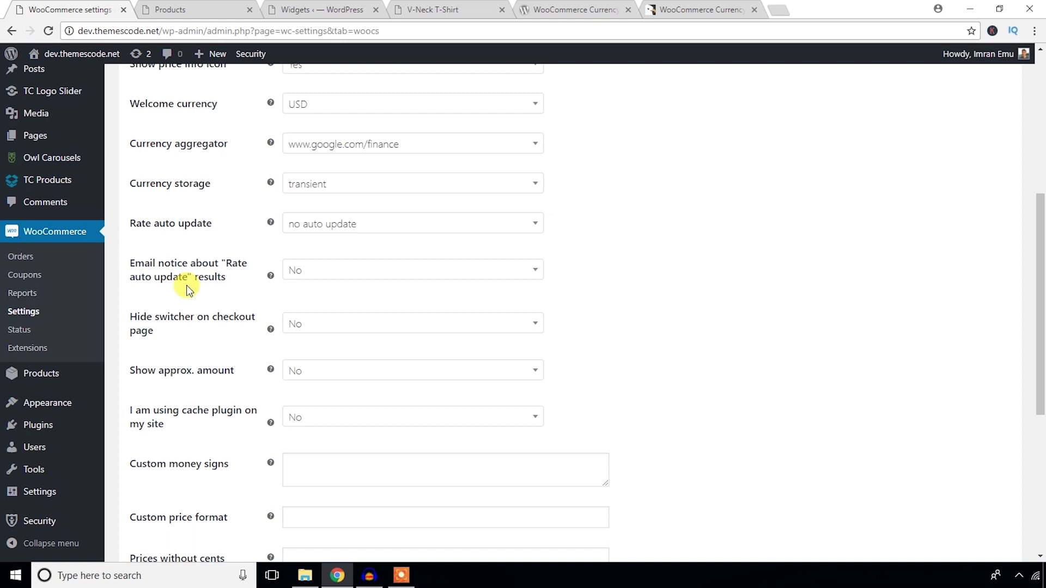
# - Set rate-update email notices and Hide switcher on checkout page to Yes, then save
pyautogui.click(343, 269)
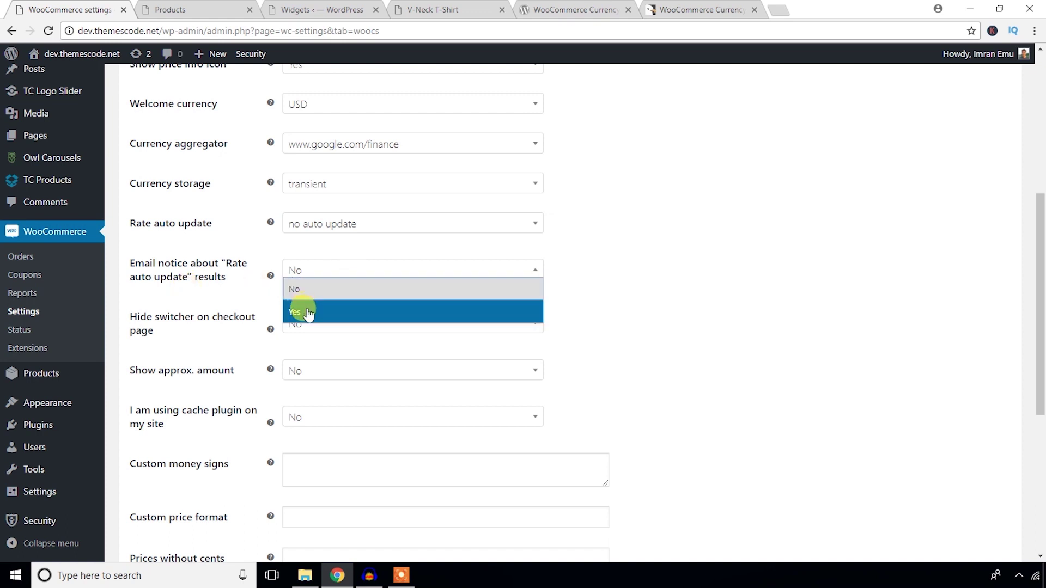
pyautogui.click(308, 313)
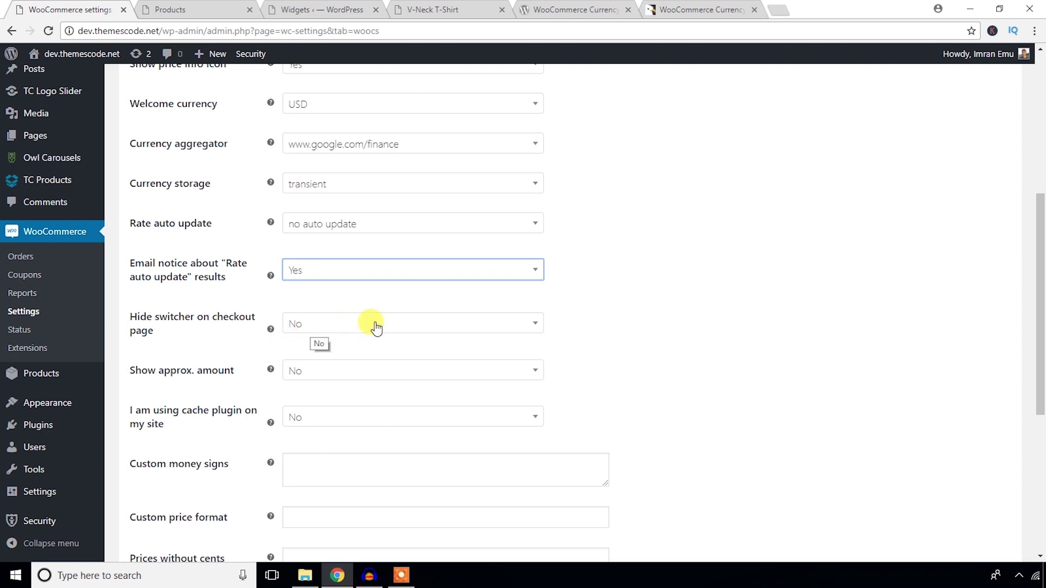
pyautogui.click(333, 328)
pyautogui.click(311, 356)
pyautogui.scroll(-1, 178, 380)
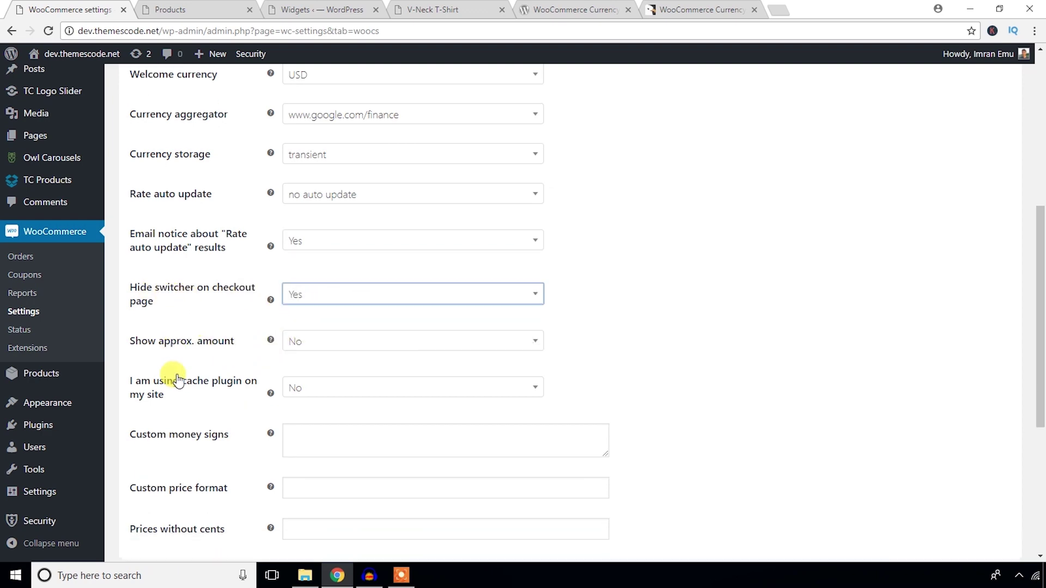
pyautogui.scroll(-2, 178, 379)
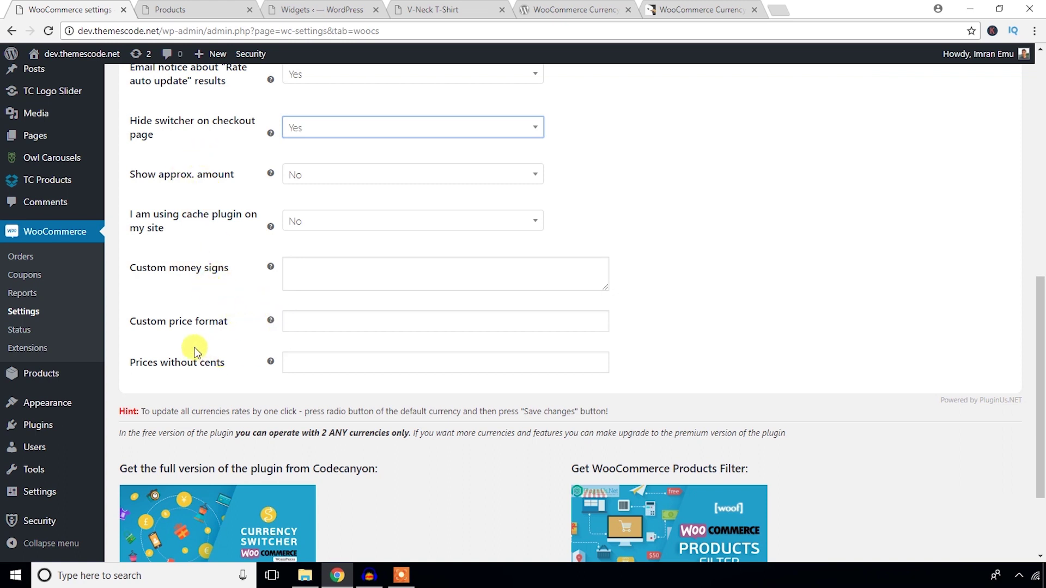
pyautogui.click(296, 323)
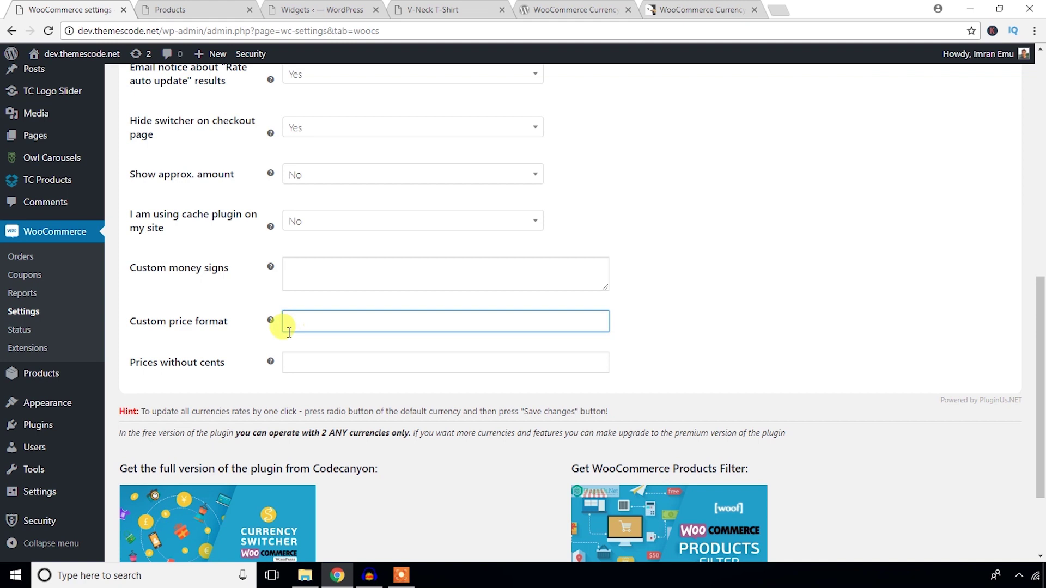
pyautogui.click(286, 364)
pyautogui.scroll(-2, 286, 363)
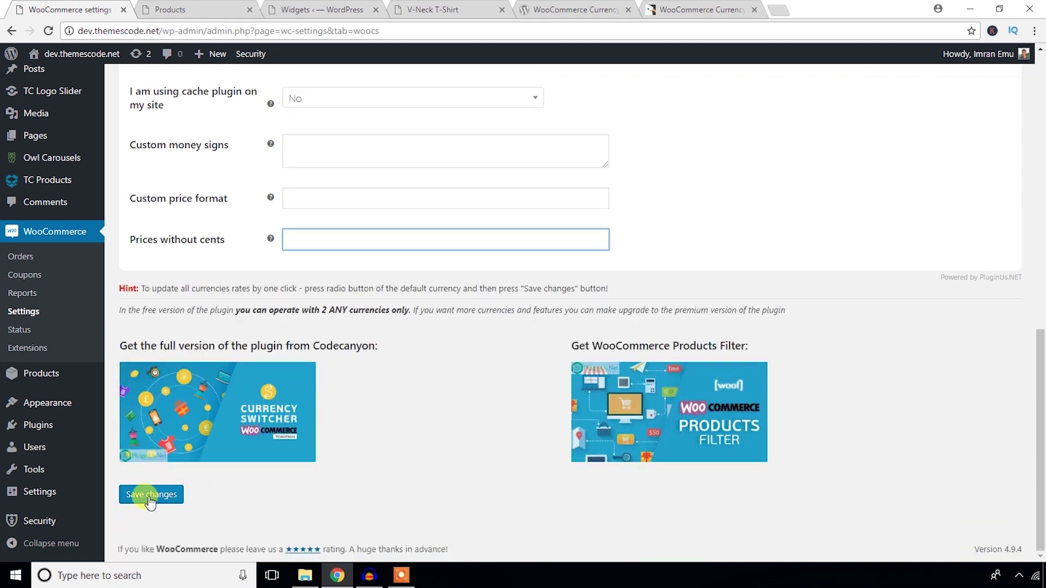
pyautogui.click(151, 497)
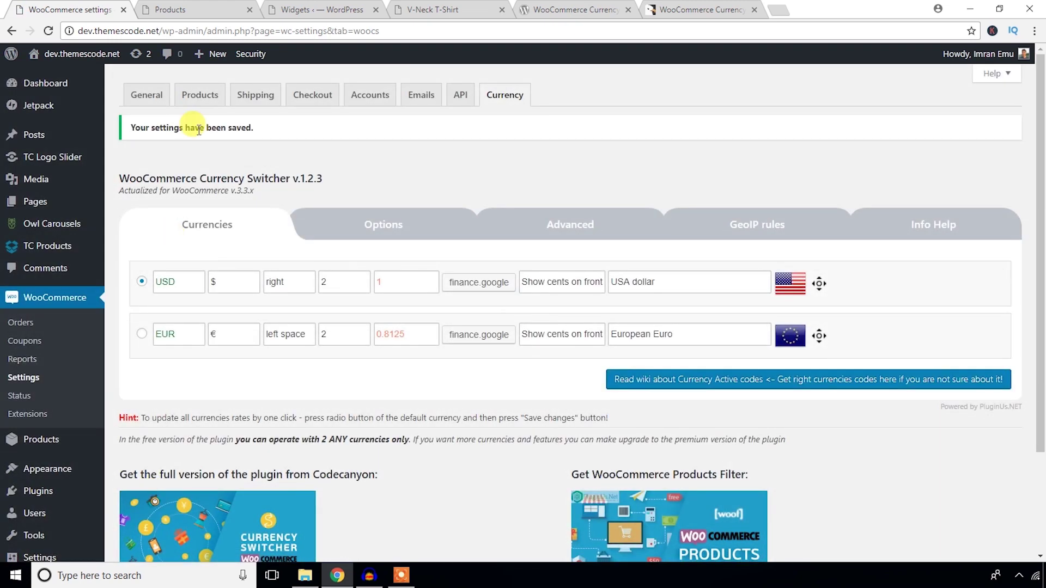
# - Reload the shop page and check the currencies offered in its switcher widget
pyautogui.click(170, 9)
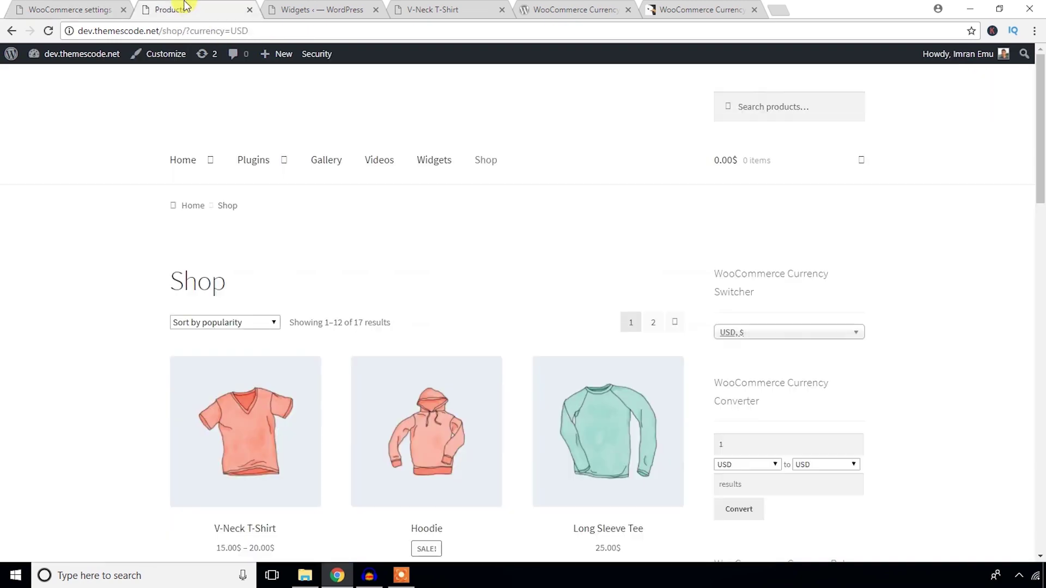
pyautogui.click(48, 30)
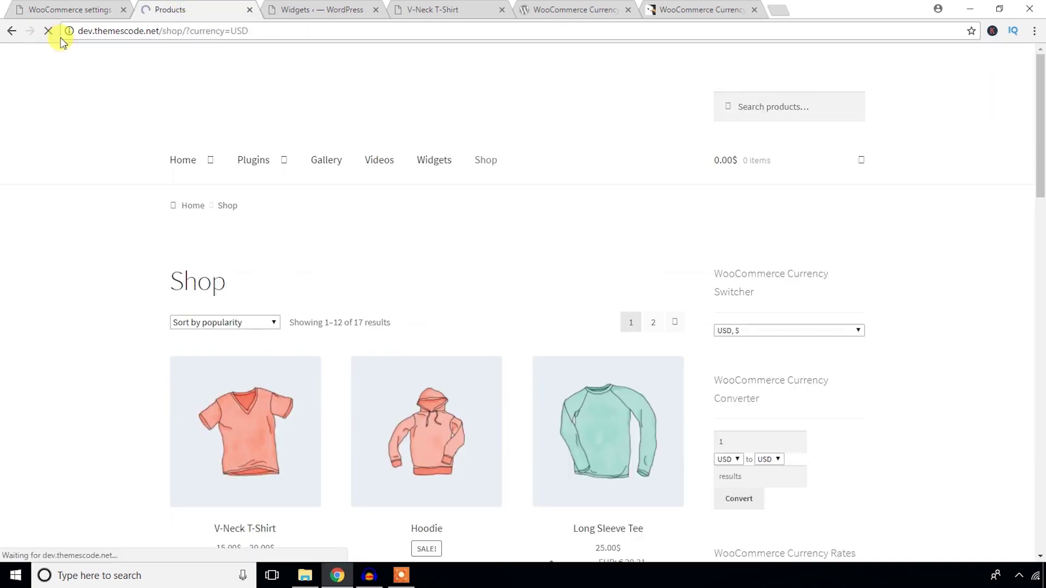
pyautogui.click(777, 334)
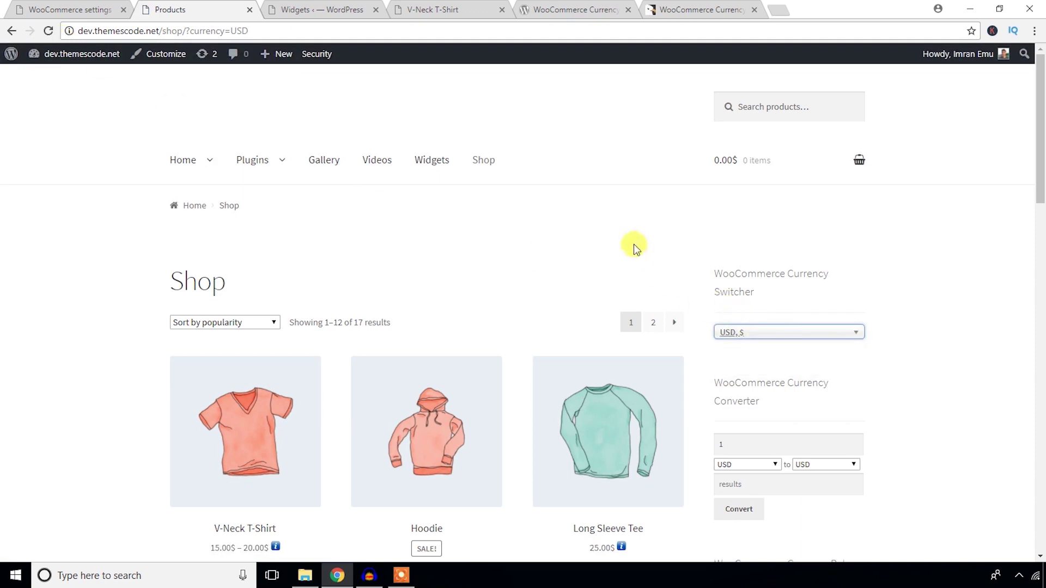
# - Reload the V-Neck T-Shirt page and switch its prices to EUR, then return to settings
pyautogui.click(425, 9)
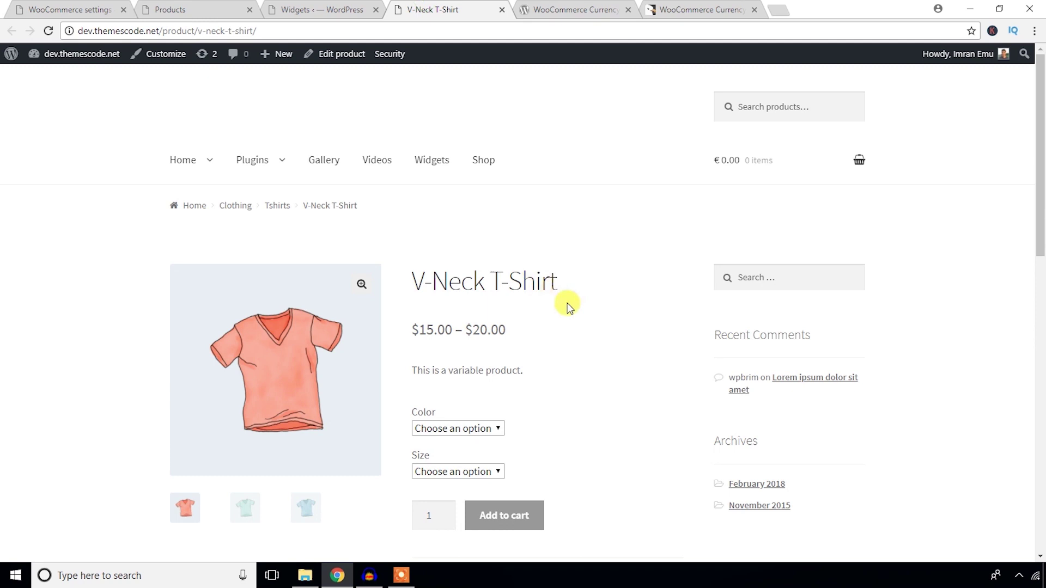
pyautogui.click(49, 31)
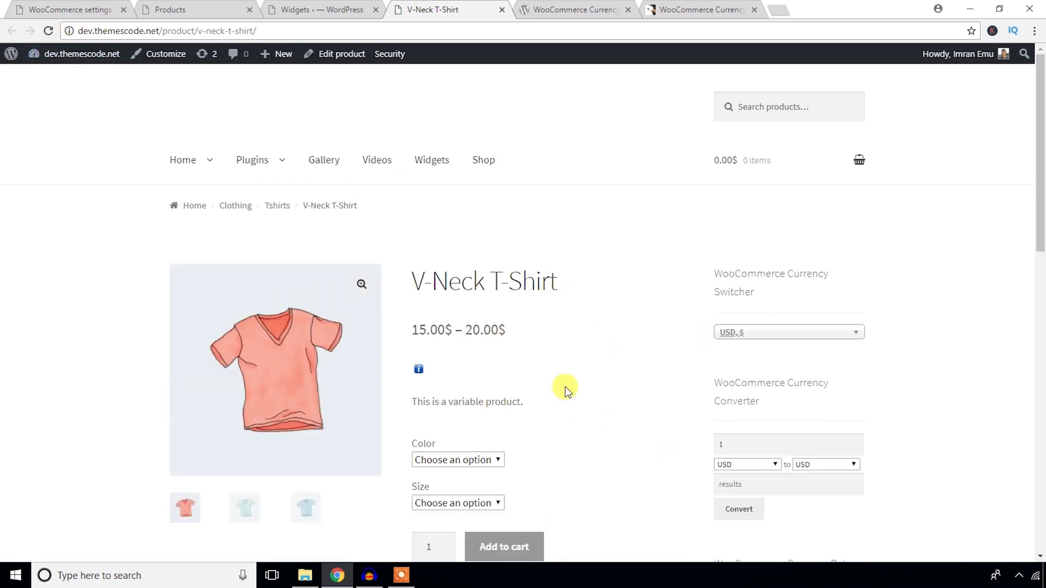
pyautogui.click(783, 333)
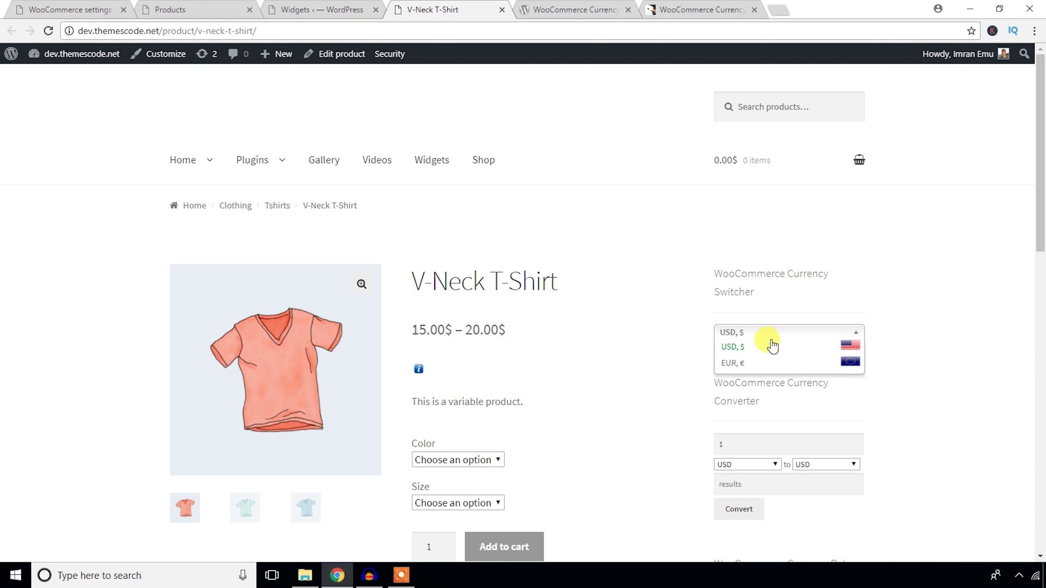
pyautogui.click(751, 364)
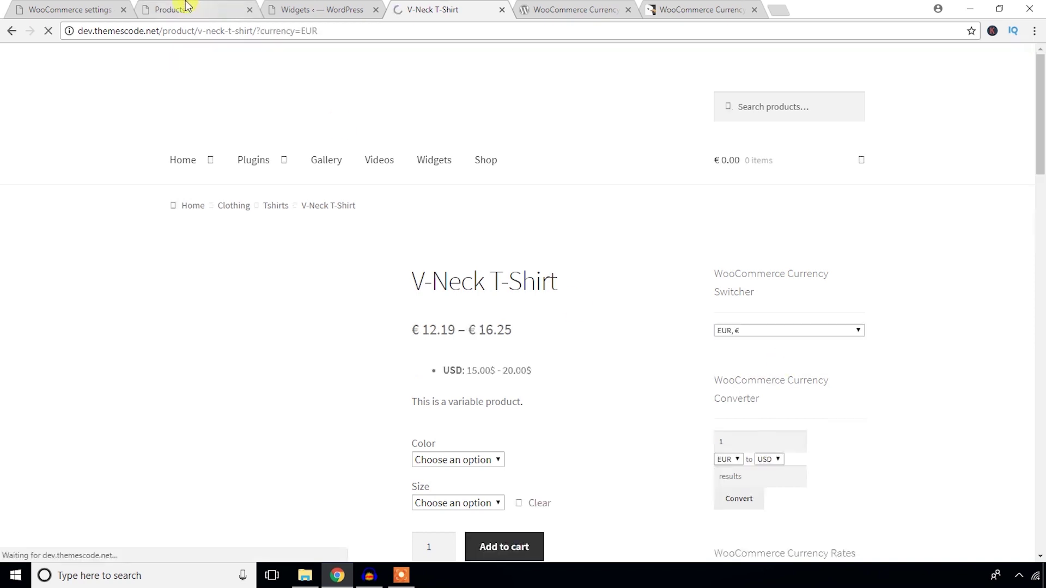
pyautogui.click(70, 9)
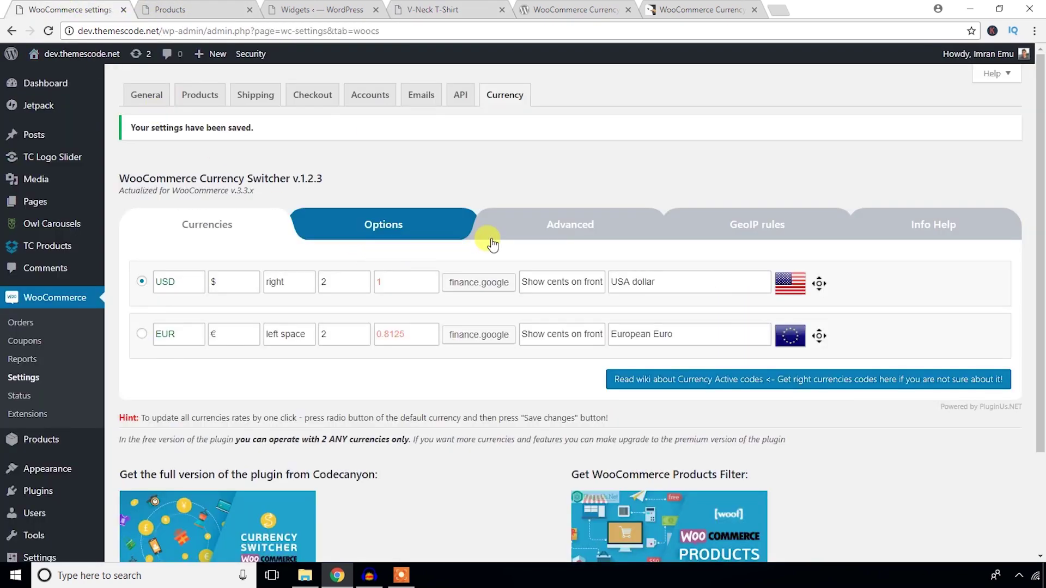
# - In Advanced settings, try 'Is multiple allowed' as Yes, then leave it at No
pyautogui.click(594, 231)
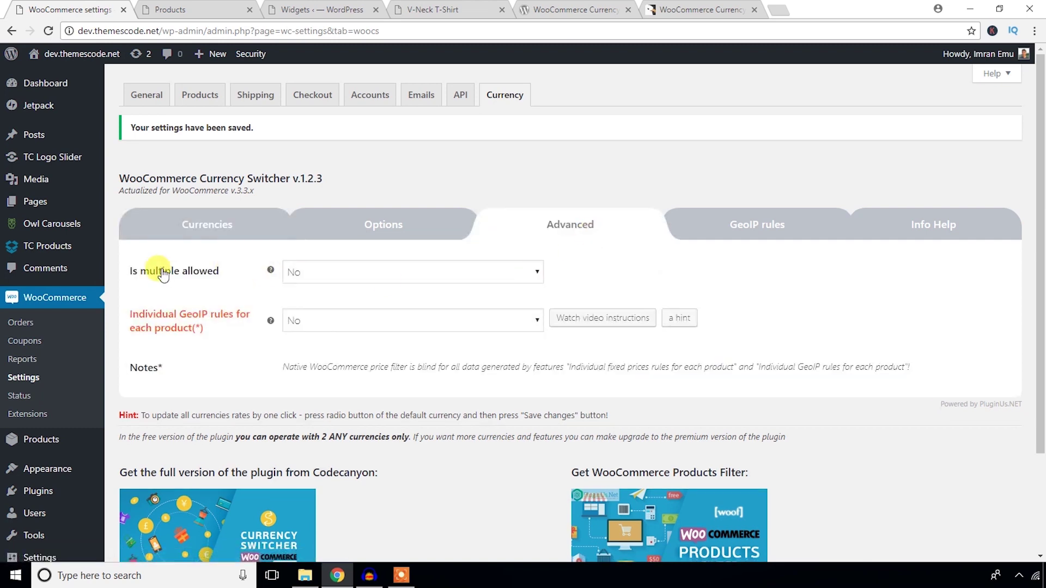
pyautogui.click(352, 273)
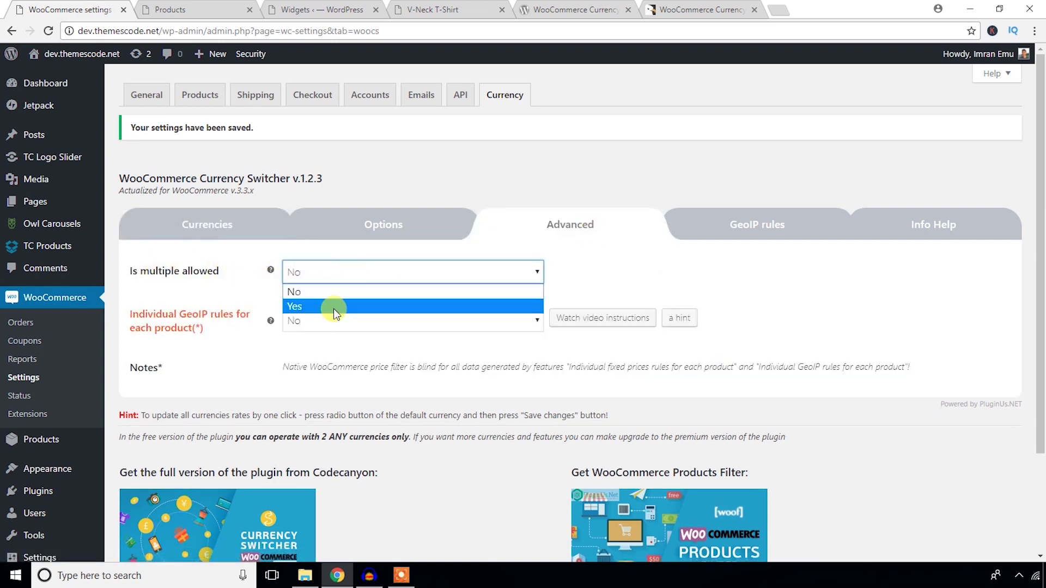
pyautogui.click(334, 308)
pyautogui.scroll(-1, 219, 366)
pyautogui.scroll(-5, 219, 366)
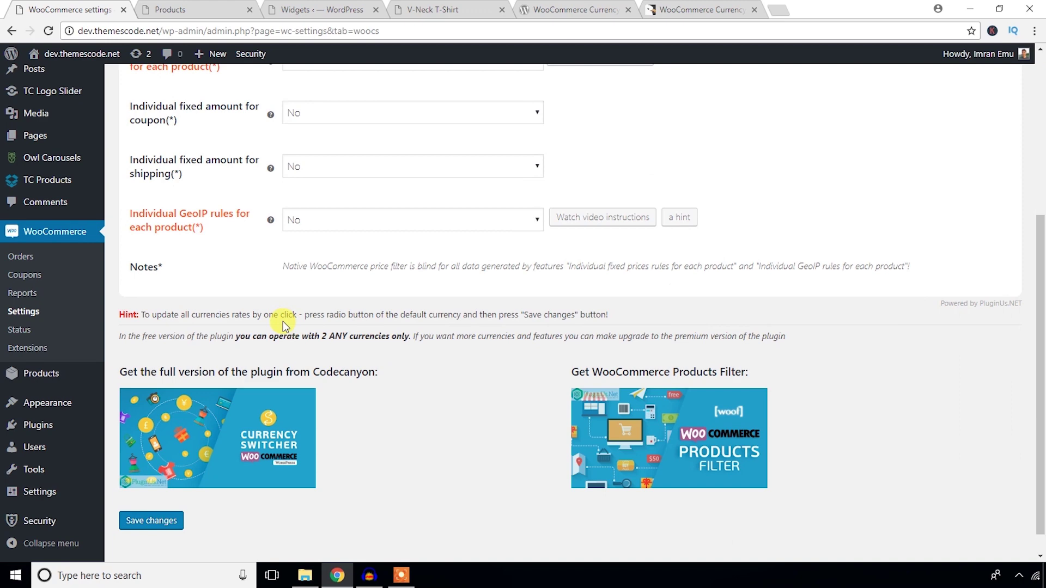
pyautogui.scroll(4, 219, 366)
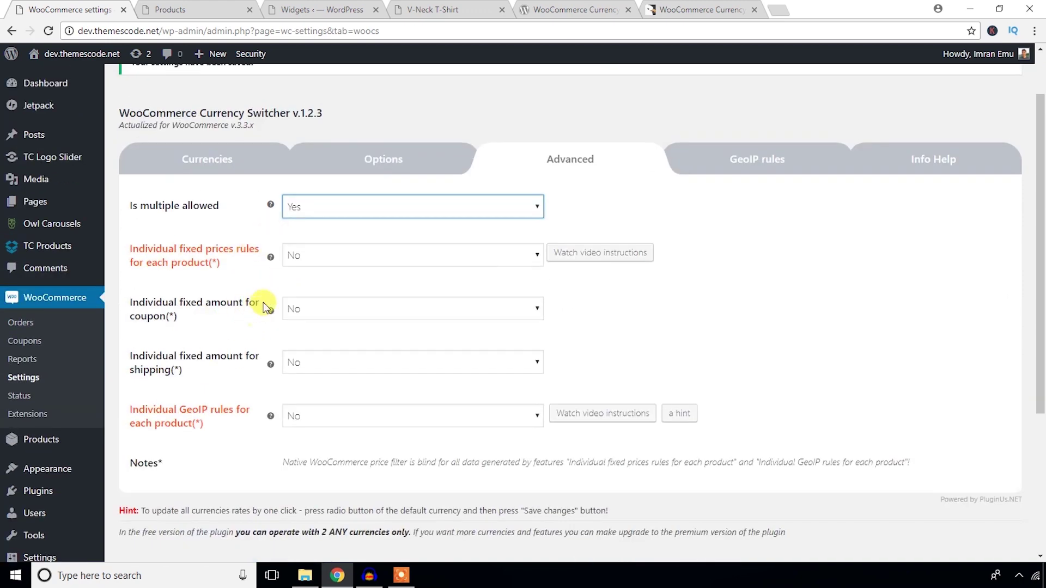
pyautogui.click(366, 206)
pyautogui.click(343, 225)
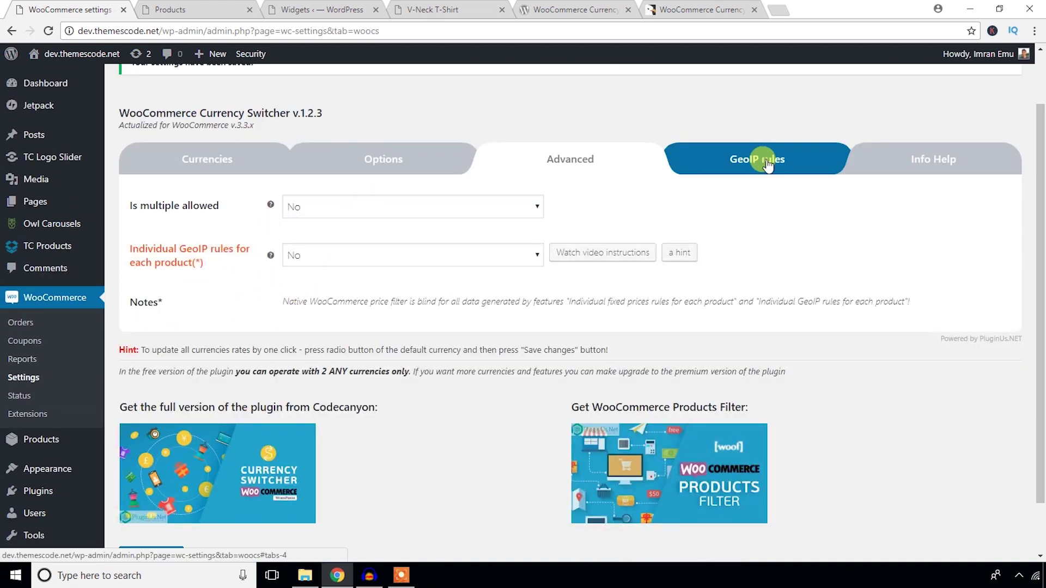
# - In GeoIP rules, assign Afghanistan to USD and remove it again
pyautogui.click(768, 162)
pyautogui.click(224, 212)
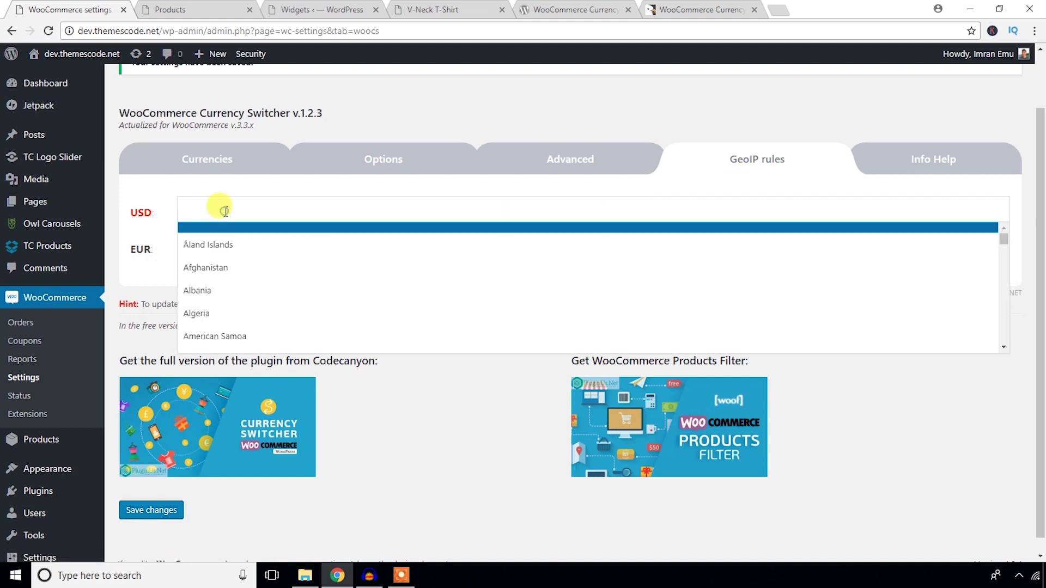
pyautogui.click(206, 267)
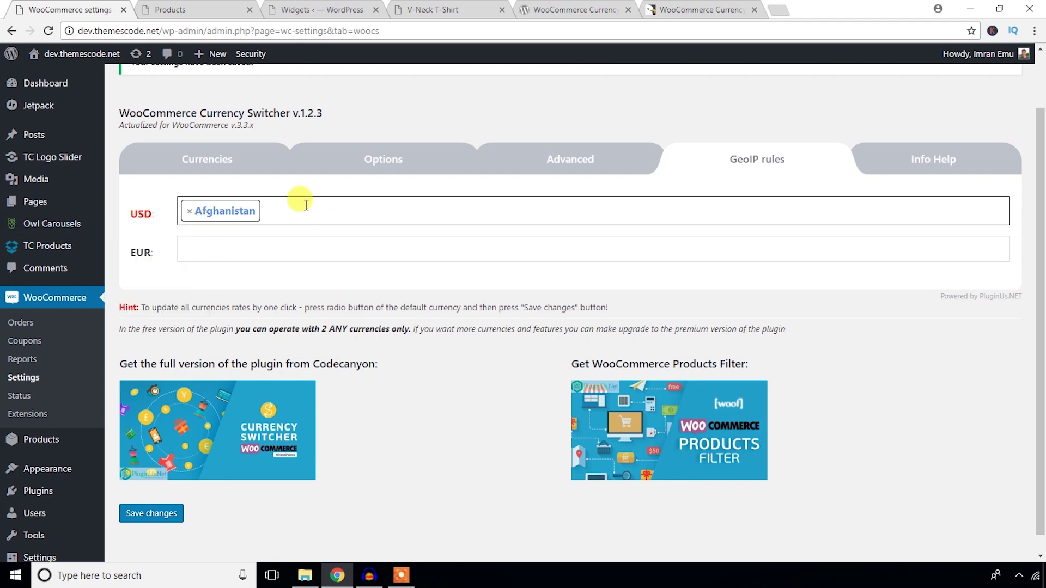
pyautogui.click(191, 212)
pyautogui.click(143, 261)
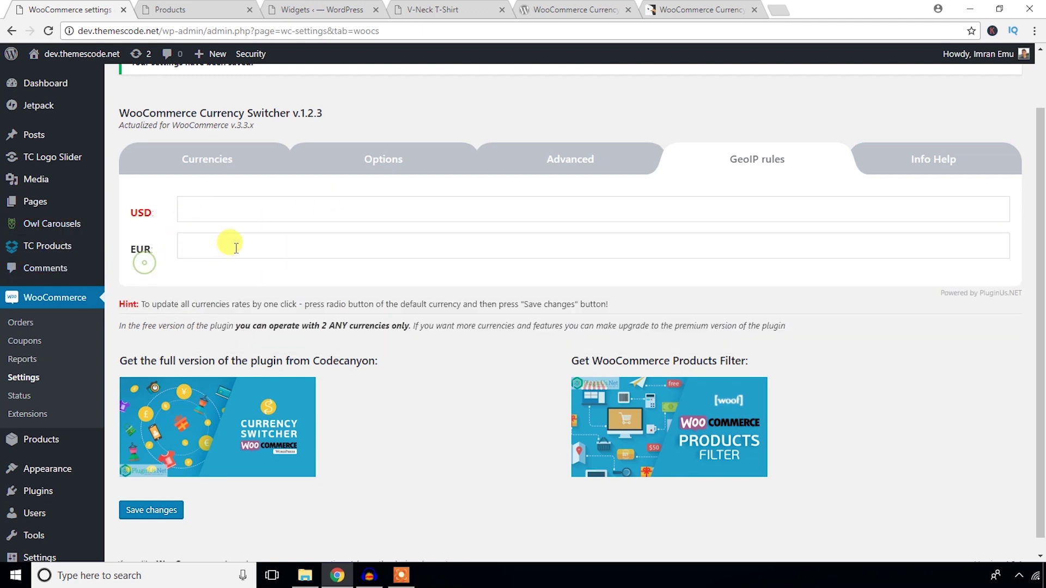
# - Assign Algeria to EUR, remove it, and save with both currencies left empty
pyautogui.click(235, 247)
pyautogui.click(224, 349)
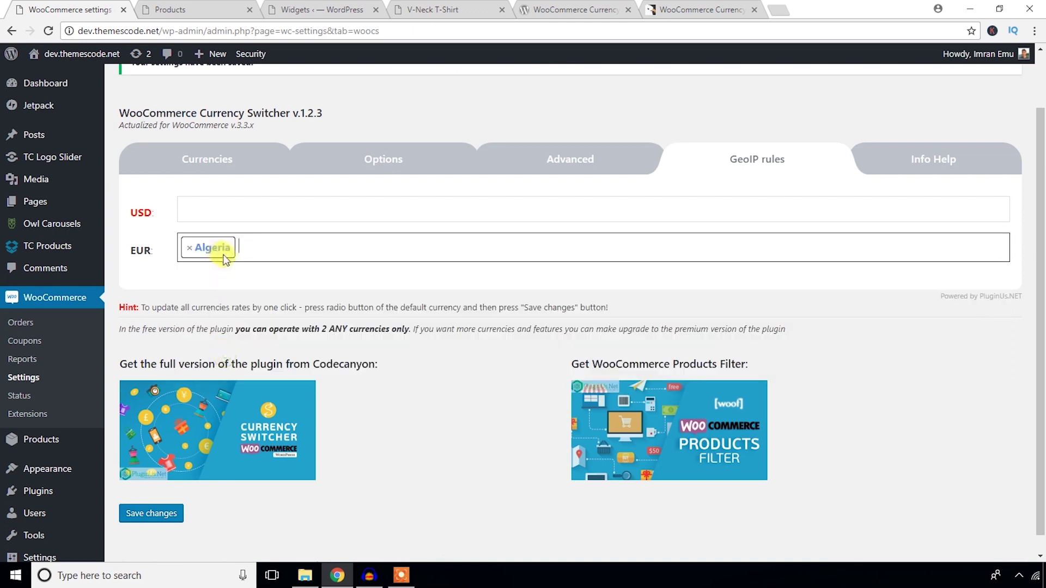
pyautogui.click(191, 248)
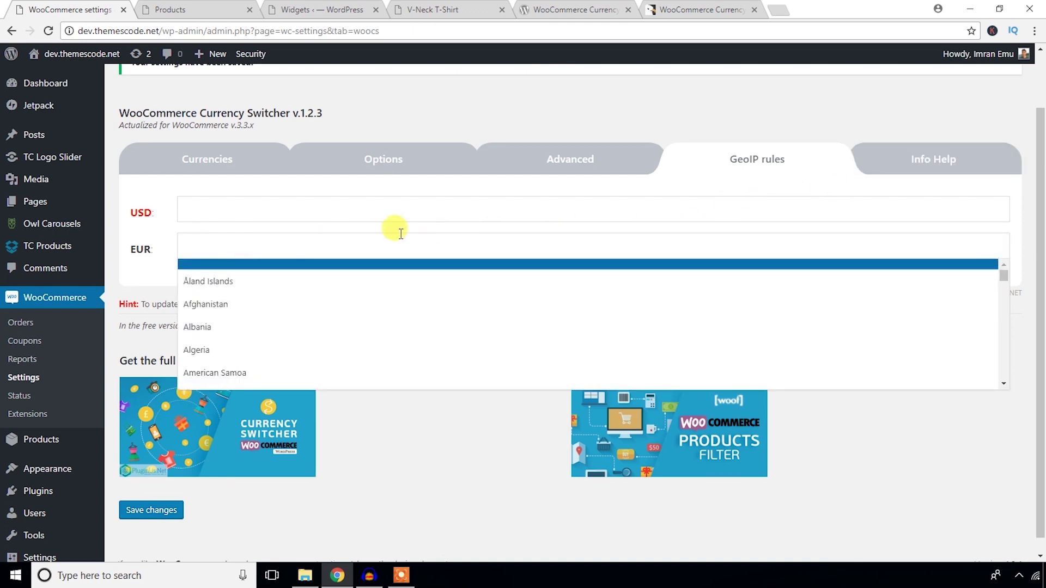
pyautogui.scroll(-1, 384, 229)
pyautogui.scroll(1, 385, 229)
pyautogui.click(424, 456)
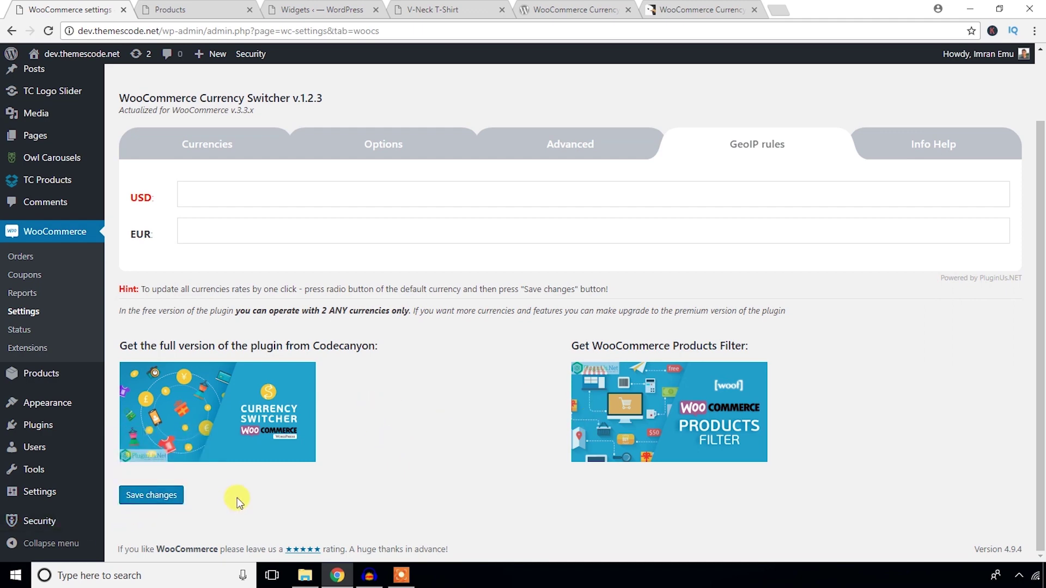
pyautogui.click(152, 496)
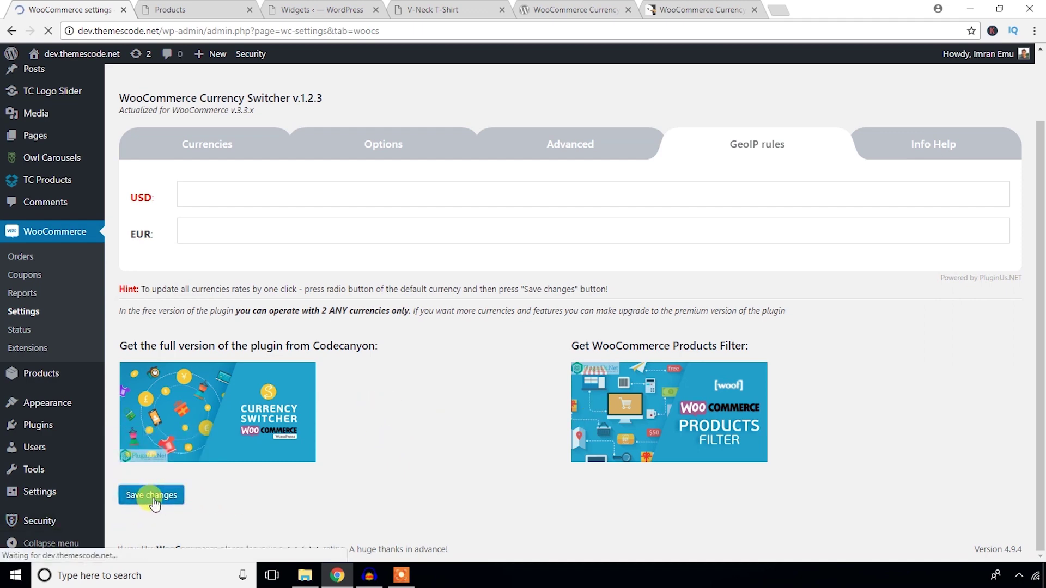